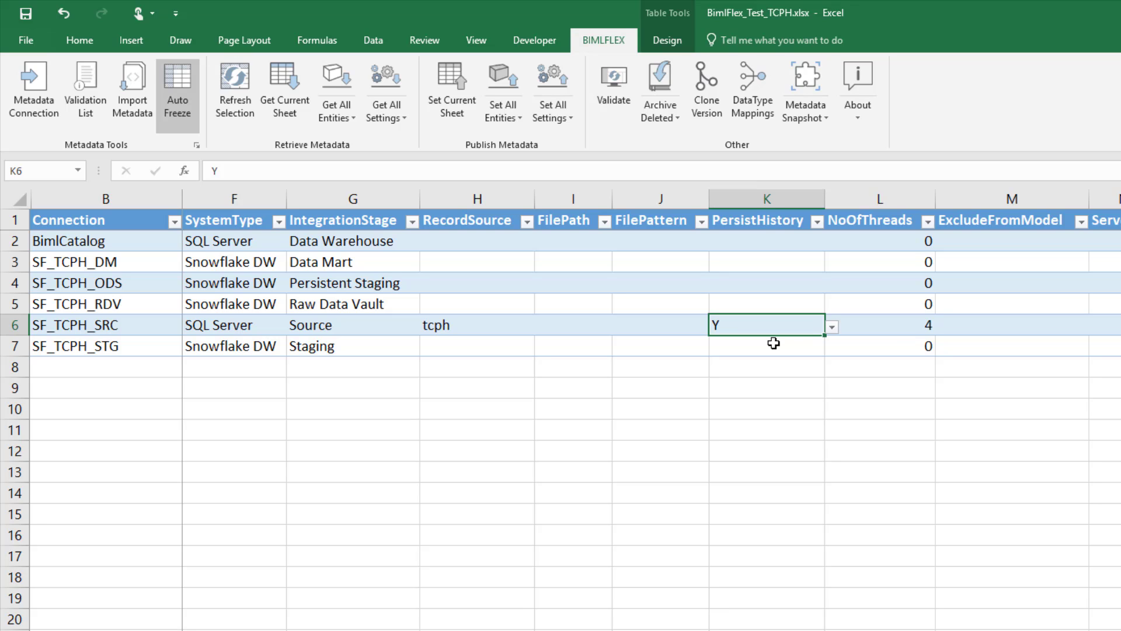
- On the Batches sheet, set NoOfThreads to 2 for the SF_EXT_TCPH batch and publish the sheet's metadata
key("Right")
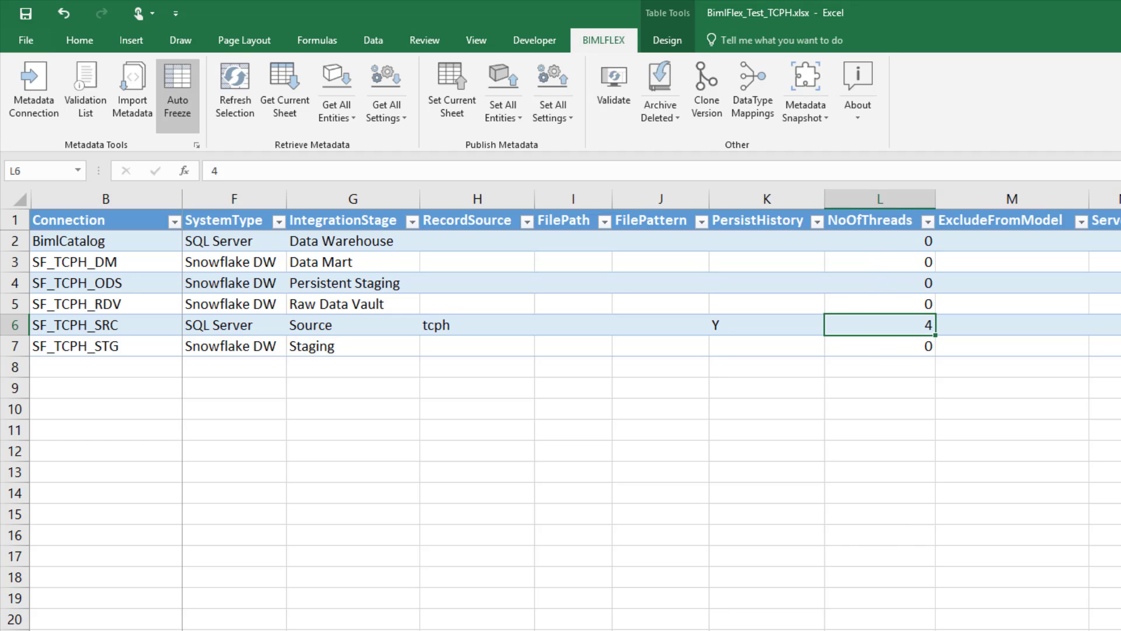
key("ctrl+Page_Down")
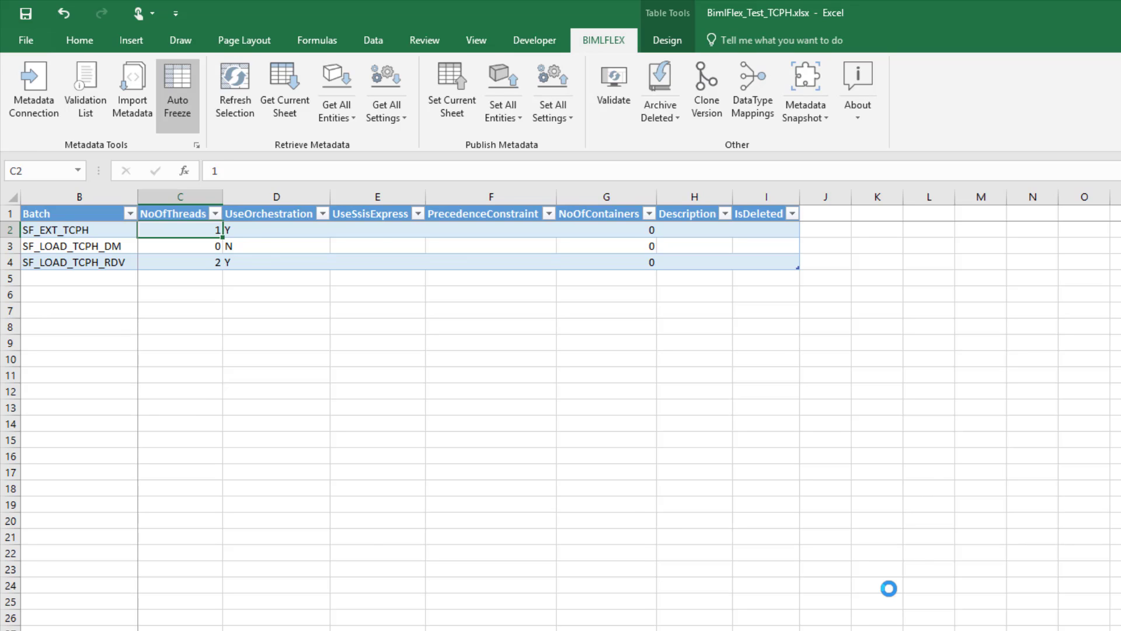
scroll(883, 578, "up", 3)
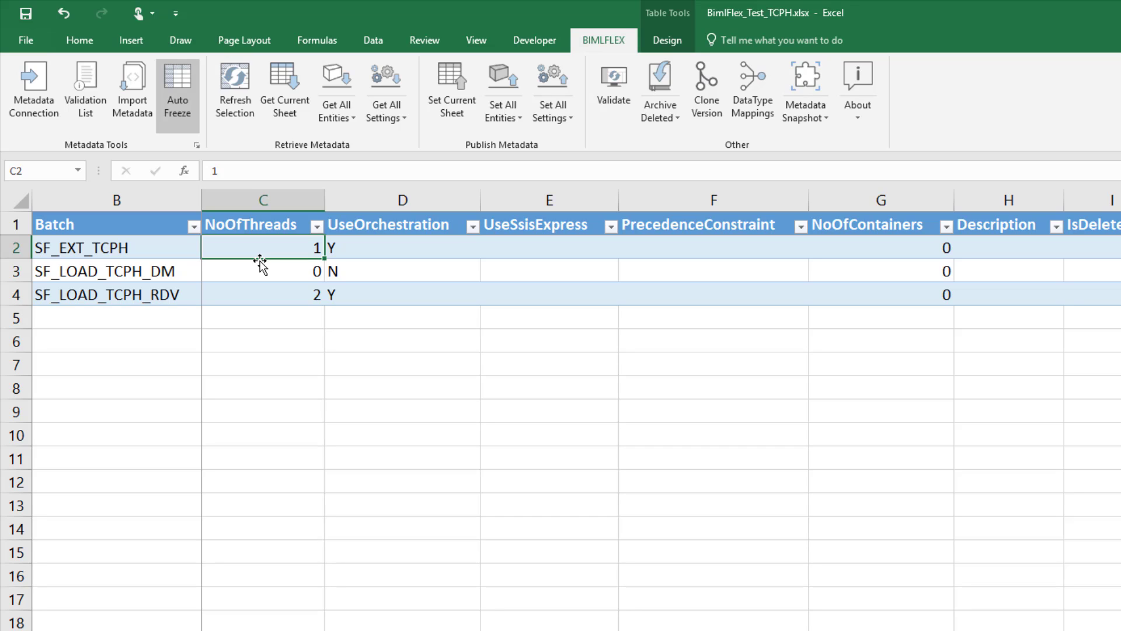
type("2")
key("ctrl+Return")
left_click(391, 252)
left_click(451, 99)
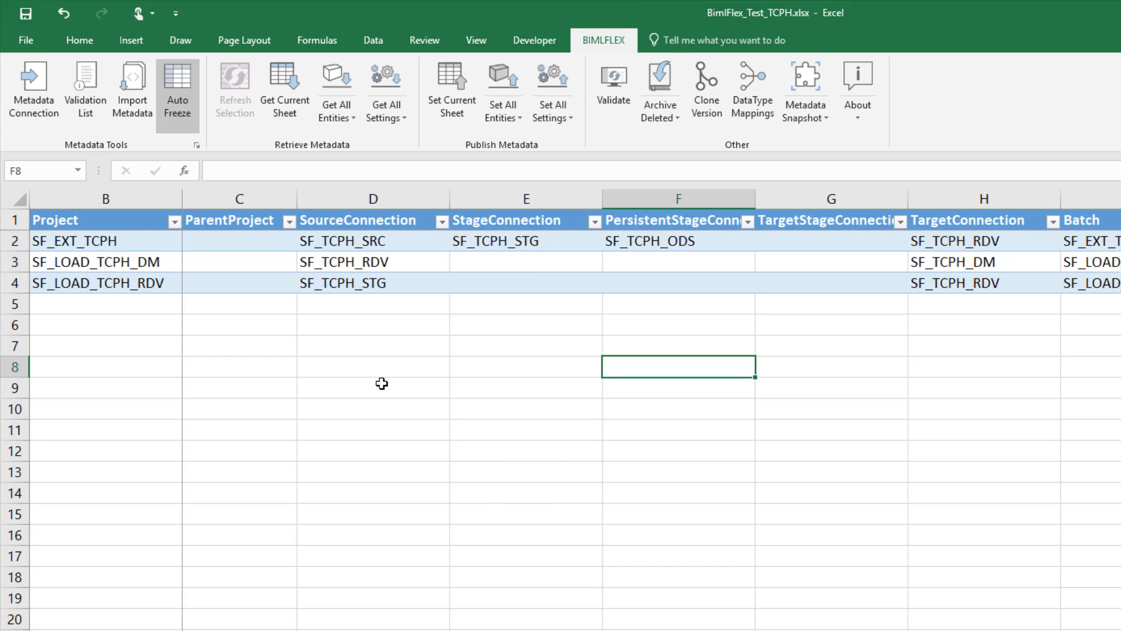
- On the Projects sheet, review the source, stage, persistent stage and target connections of the SF_EXT_TCPH project
left_click(85, 239)
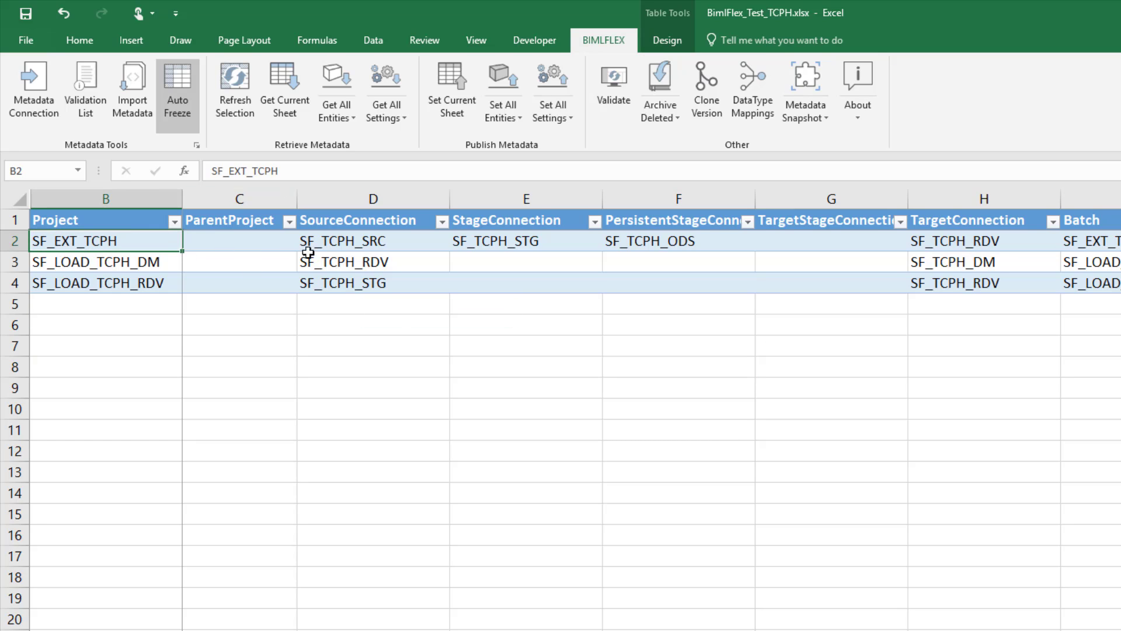
left_click(343, 244)
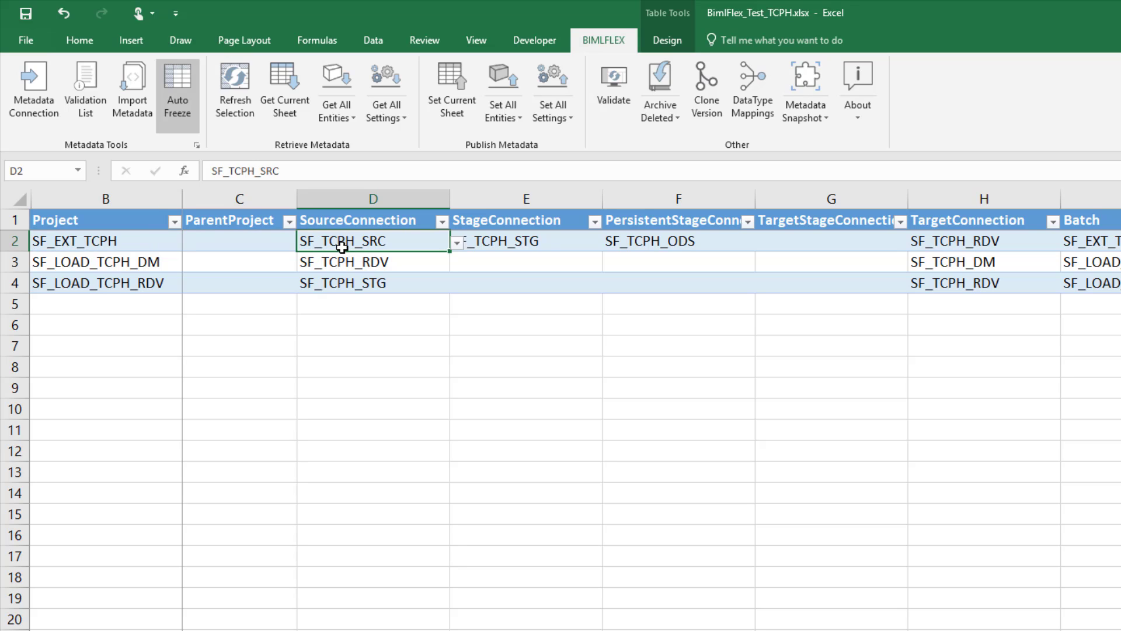
left_click(531, 242)
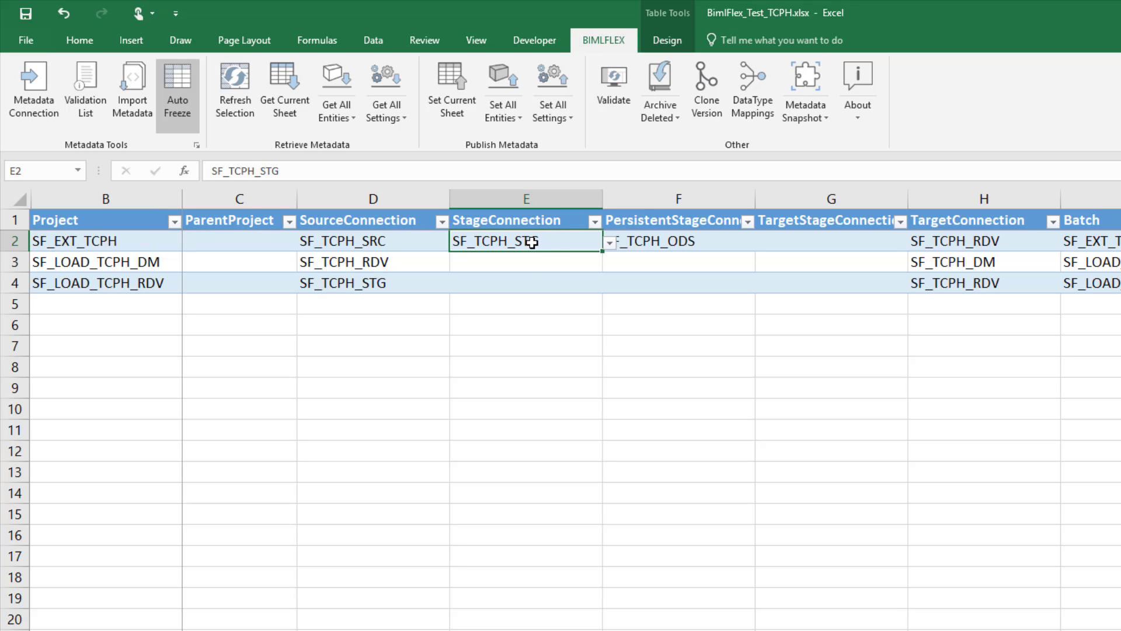
left_click(664, 238)
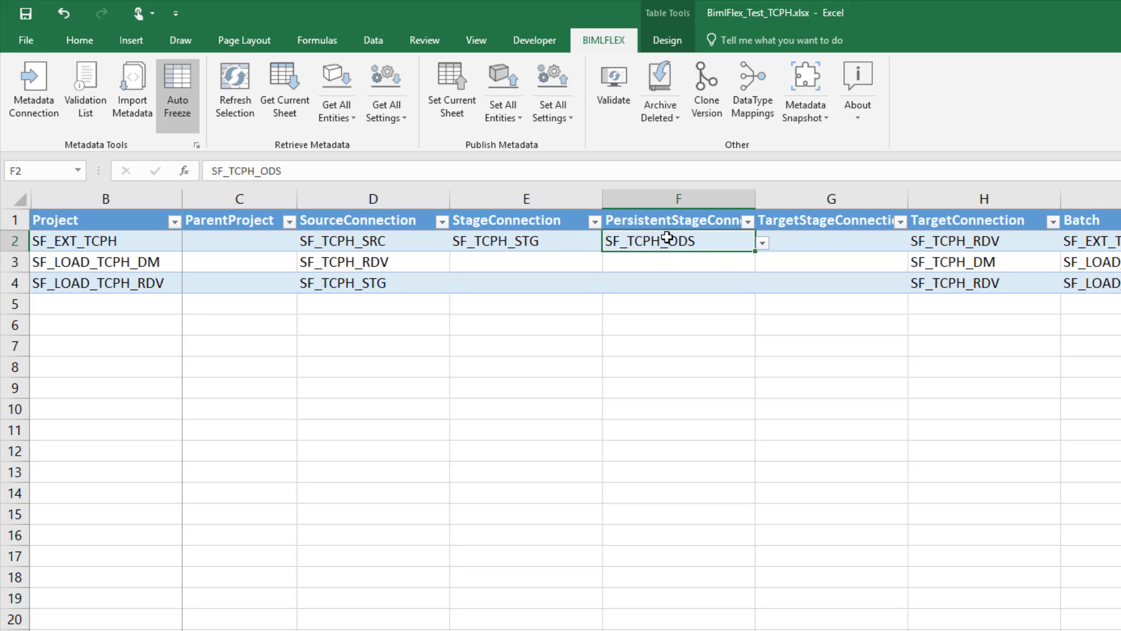
left_click(985, 242)
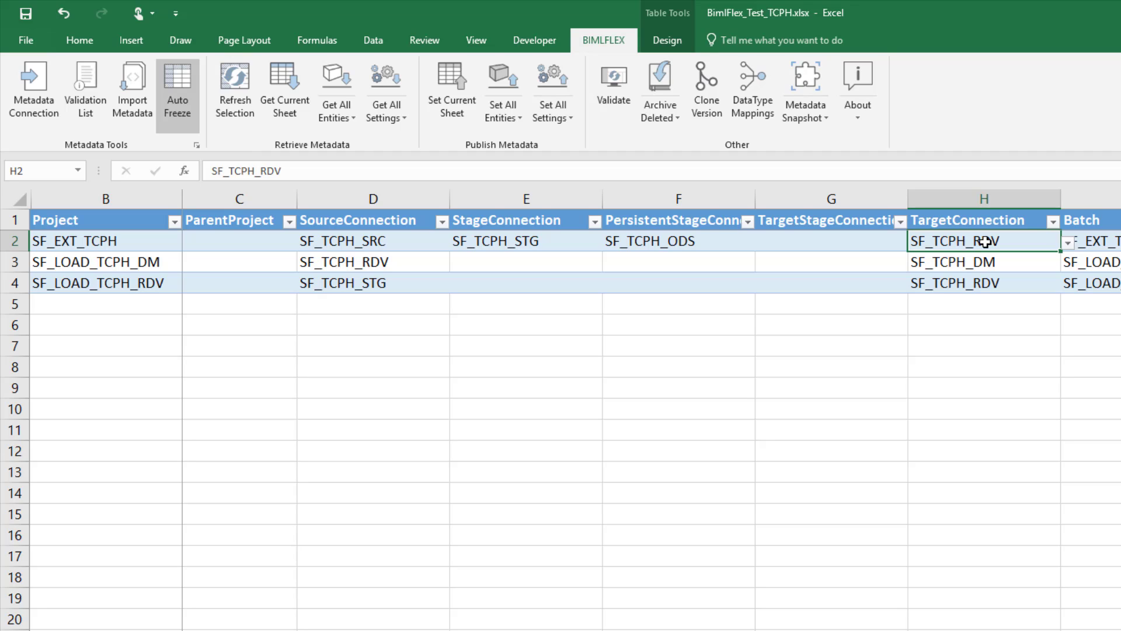
- From the Objects sheet, set up a metadata import with source connection SF_TCPH_SRC and target project SF_EXT_TCPH
key("ctrl+Page_Down")
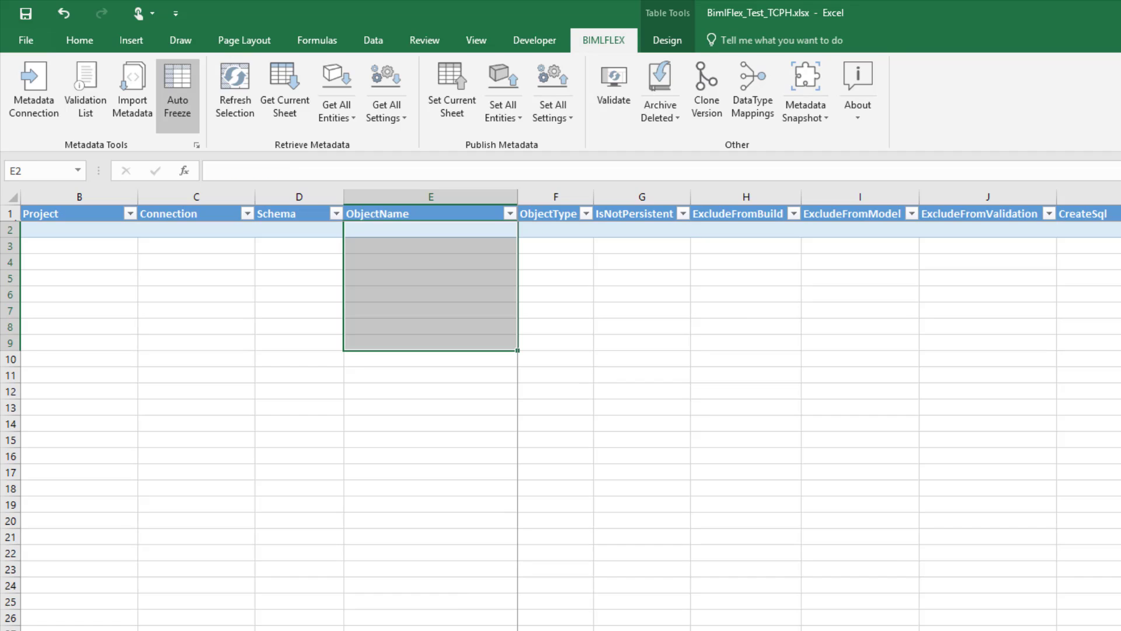
left_click(389, 233)
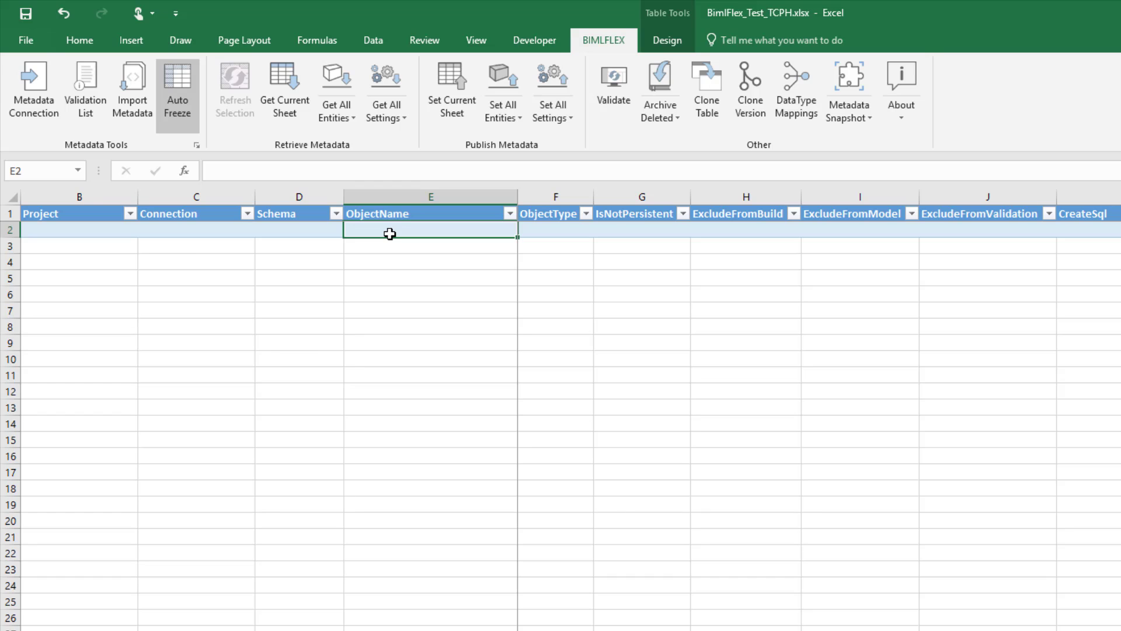
left_click(132, 91)
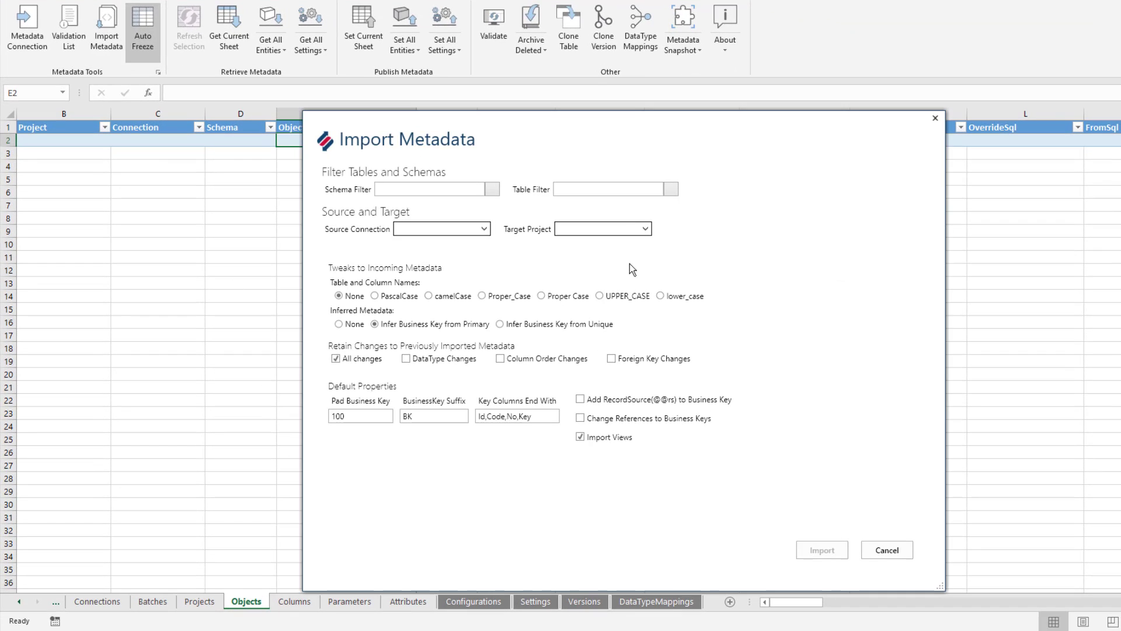
left_click(484, 229)
left_click(457, 263)
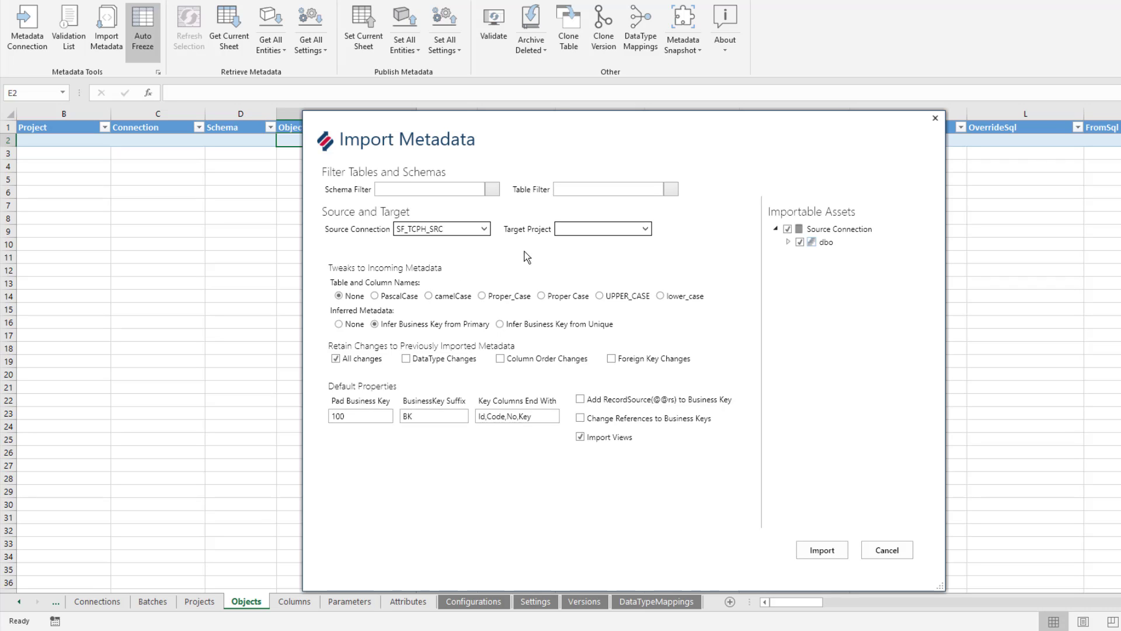
left_click(645, 229)
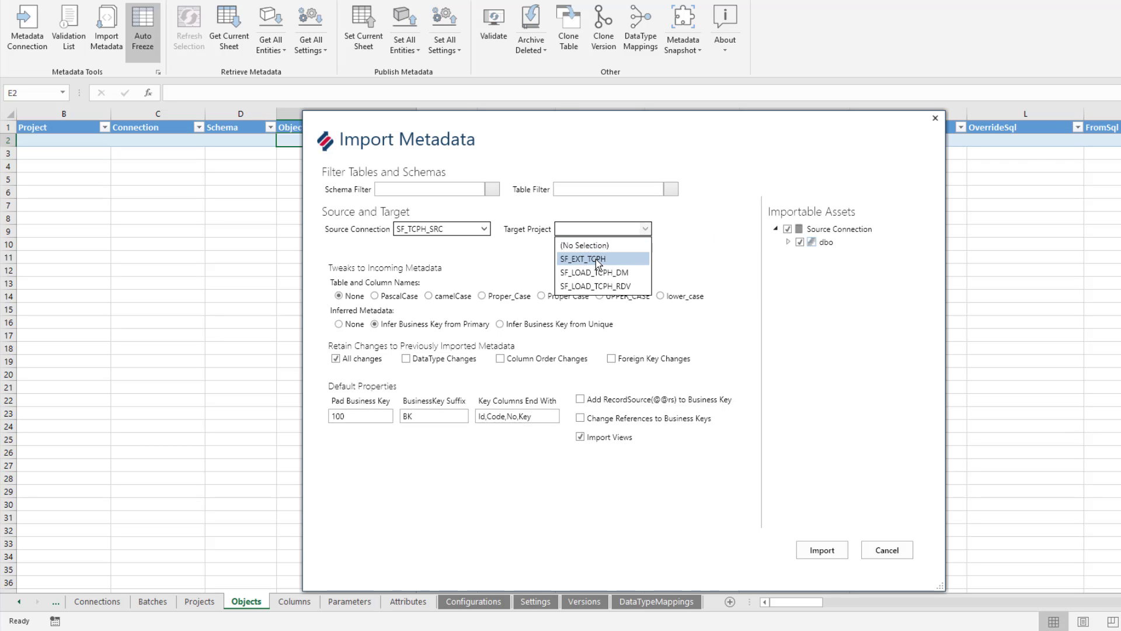
left_click(634, 256)
- Expand the dbo schema's tables, enable Change References to Business Keys and run the import
left_click(787, 242)
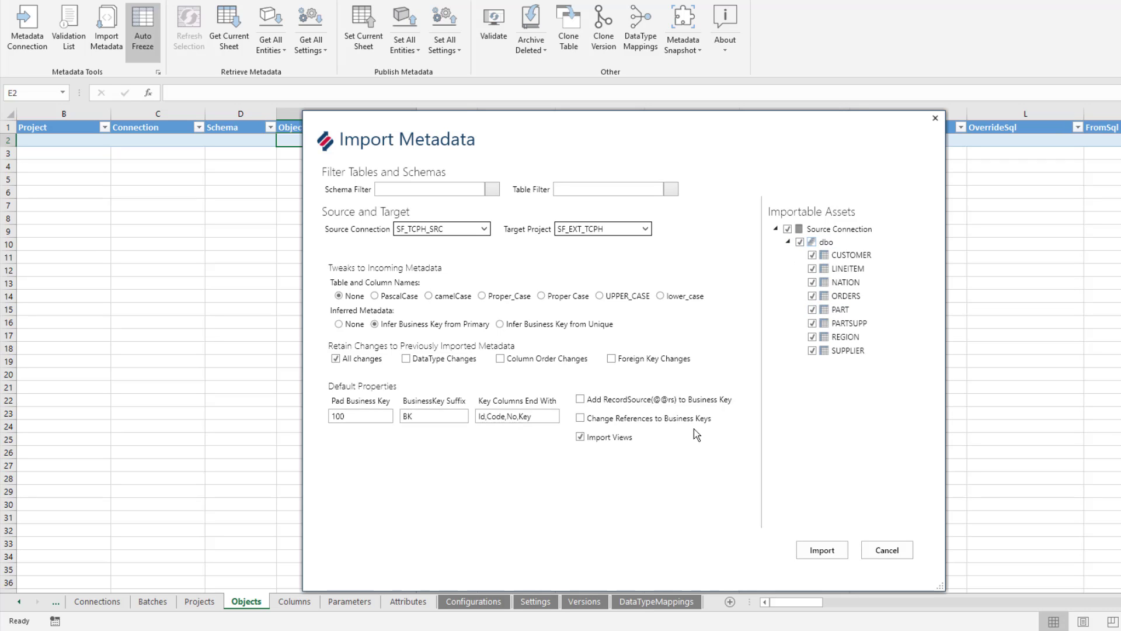
left_click(581, 417)
left_click(836, 553)
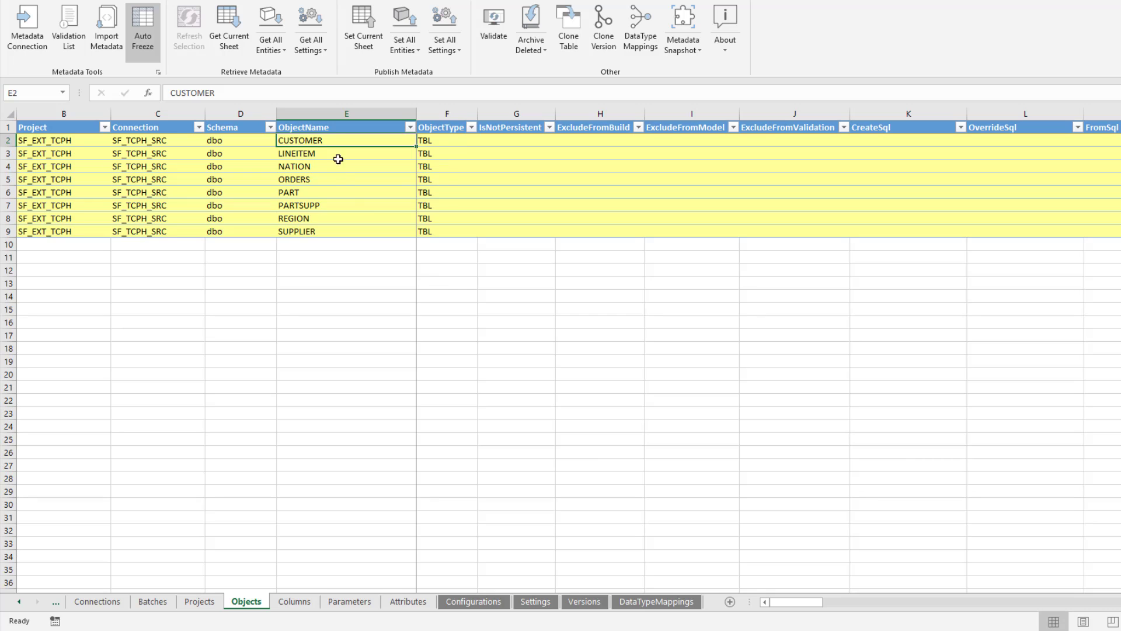
- Publish the imported metadata of the Objects and Columns sheets and check the columns' SSIS expressions and reference tables
left_click(361, 32)
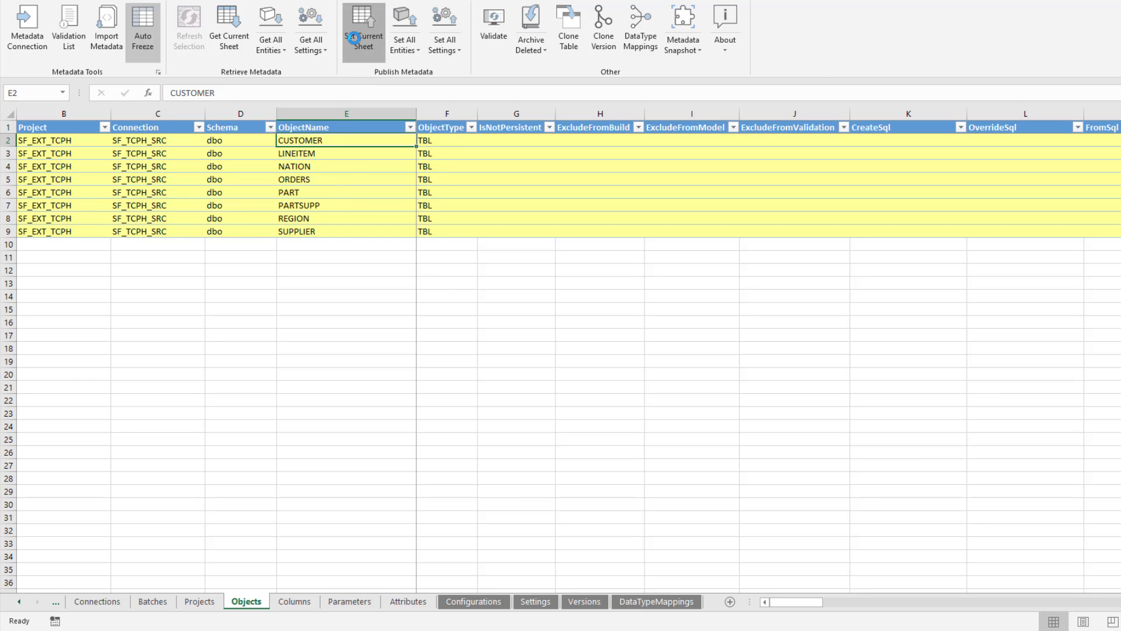
left_click(295, 601)
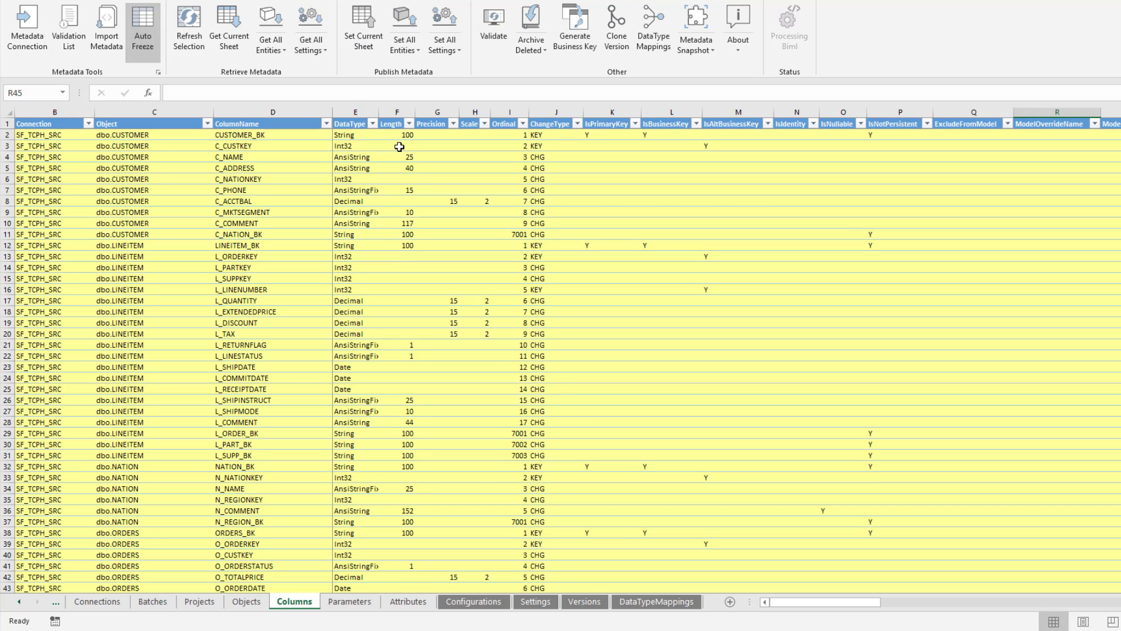
left_click(365, 26)
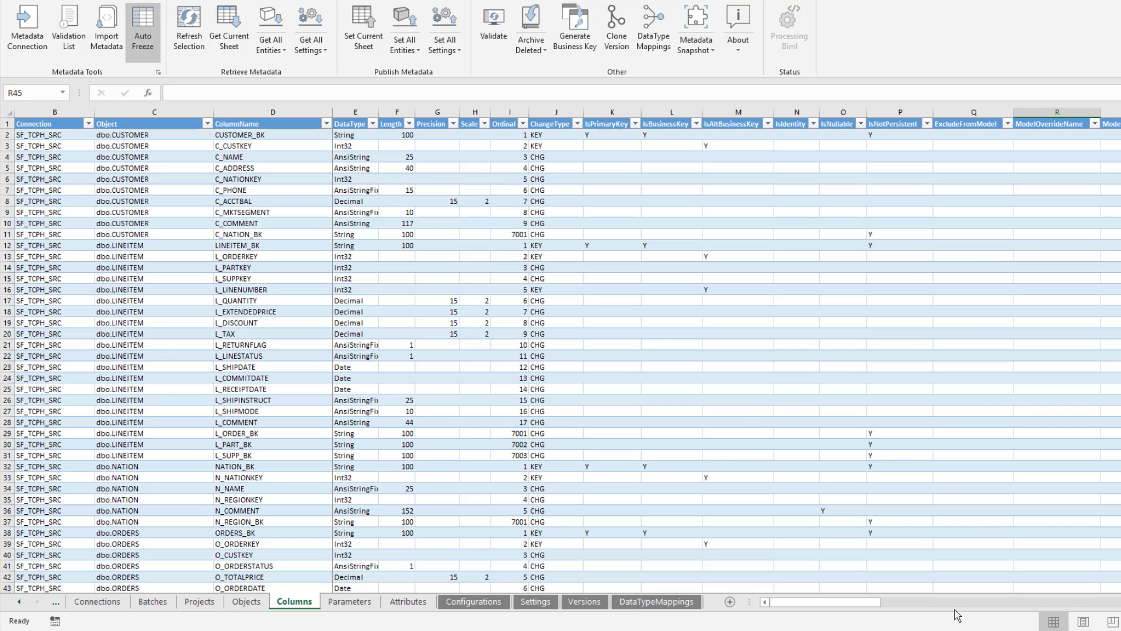
left_click(954, 603)
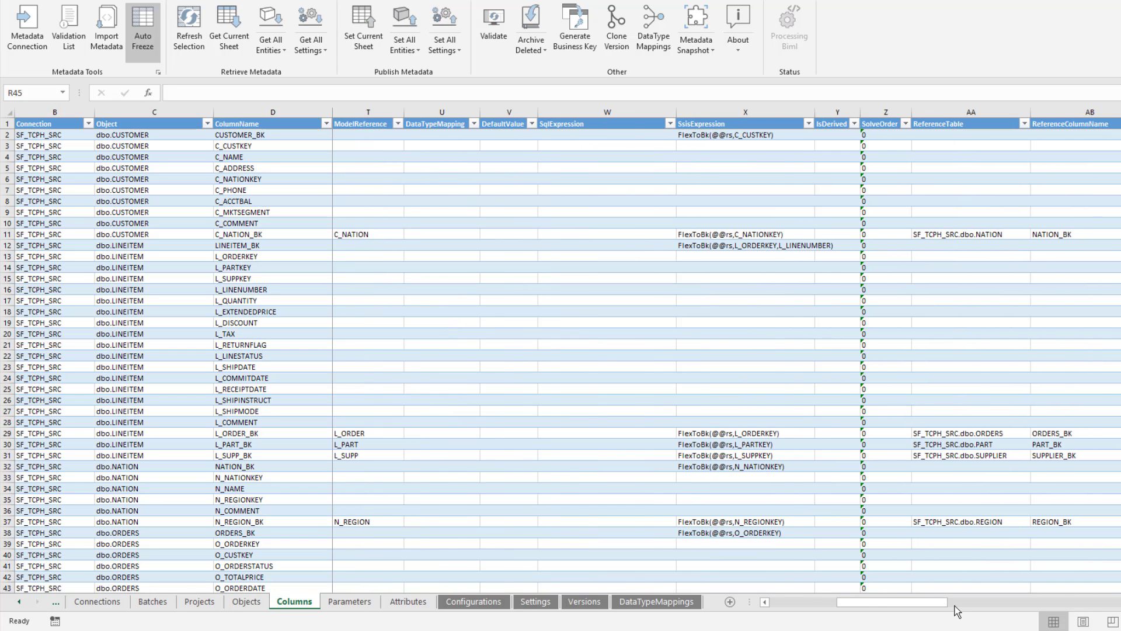
left_click(803, 602)
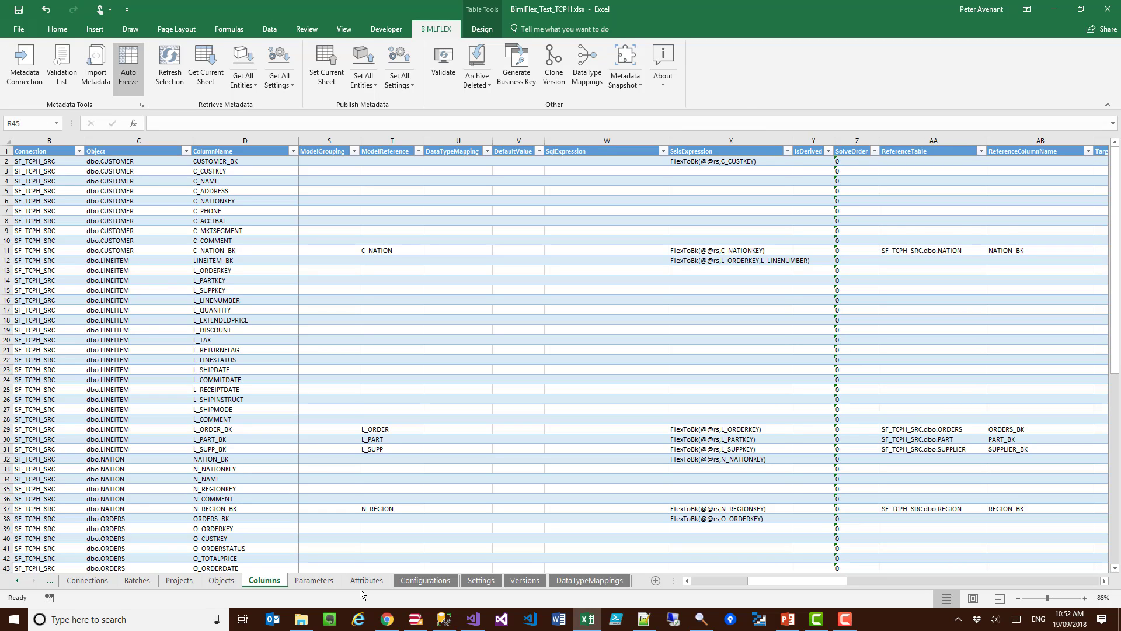
- Switch to BimlStudio, refresh the project metadata and look through the generated blob connections
left_click(419, 620)
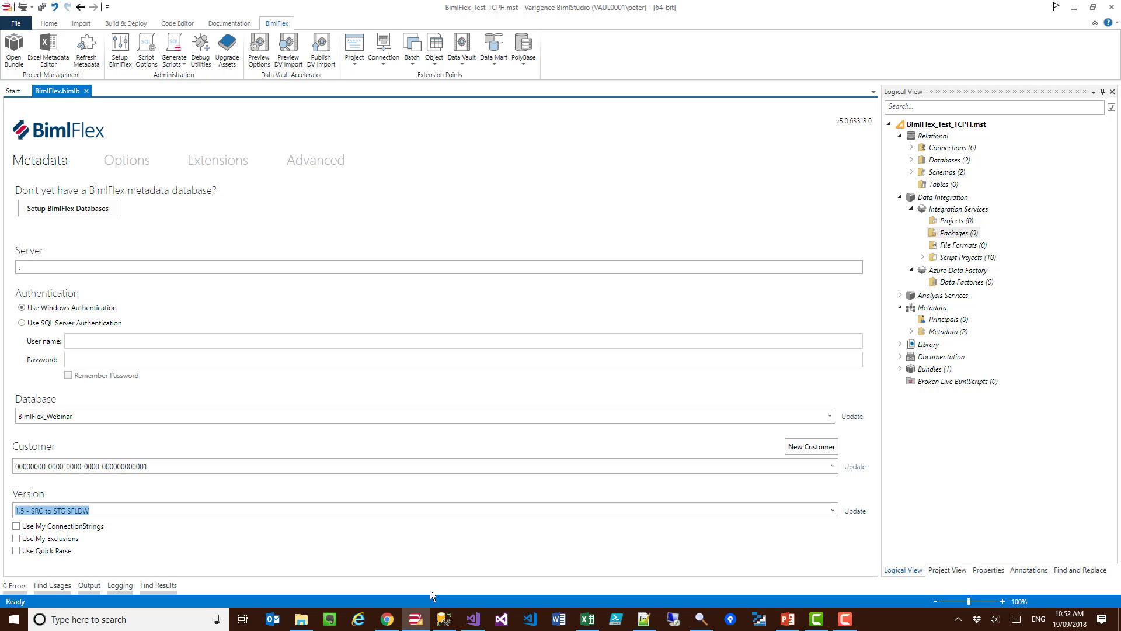
left_click(86, 56)
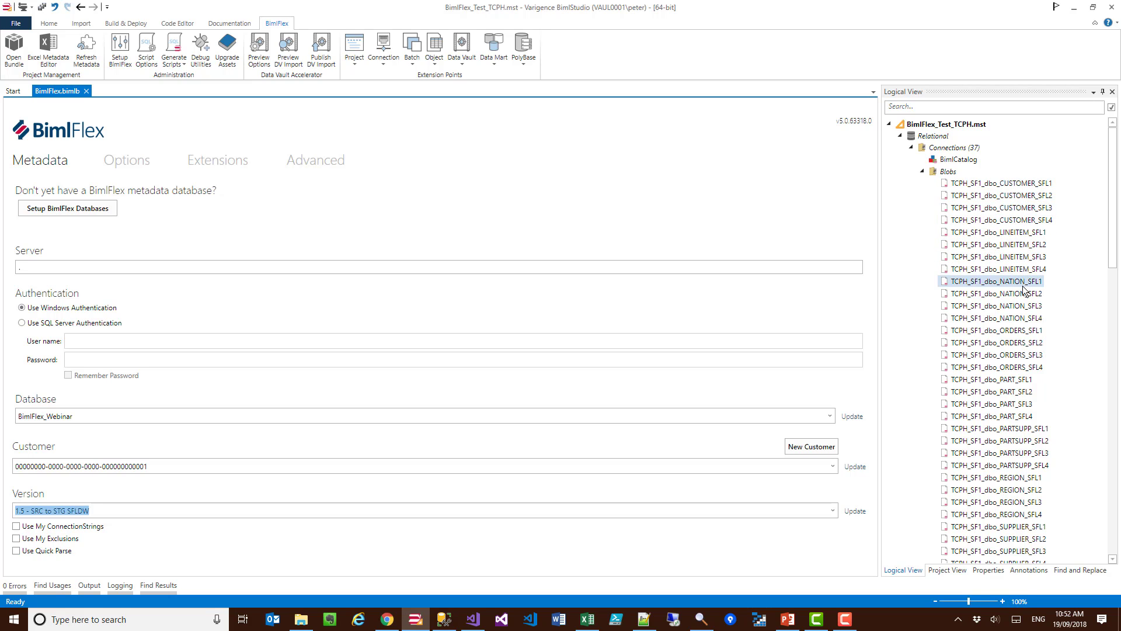
scroll(1021, 403, "down", 3)
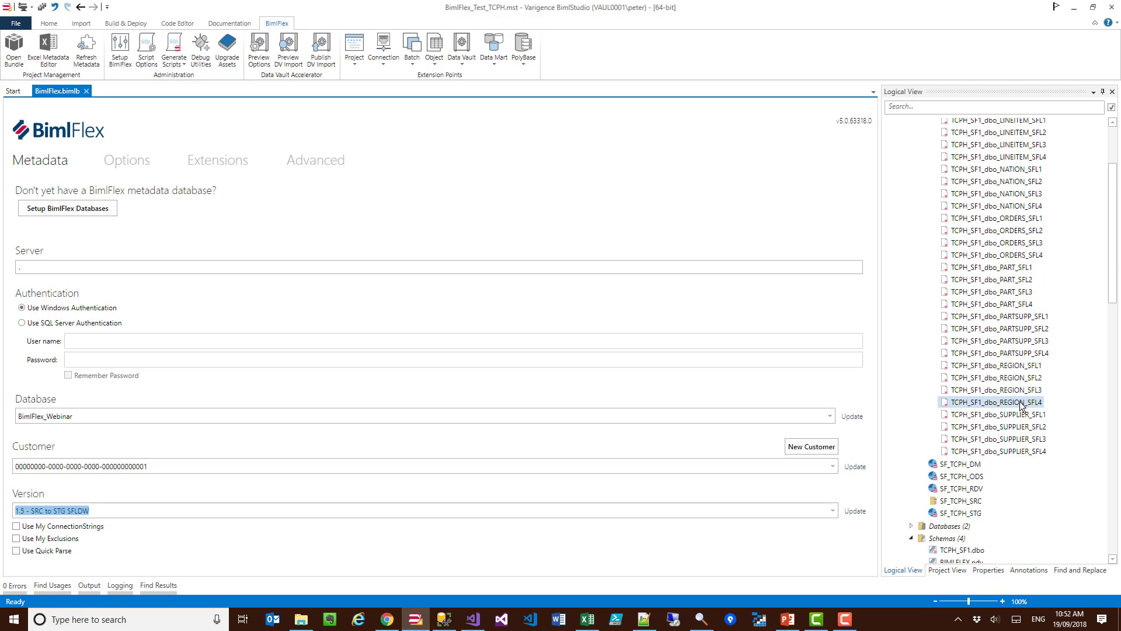
scroll(1021, 407, "up", 3)
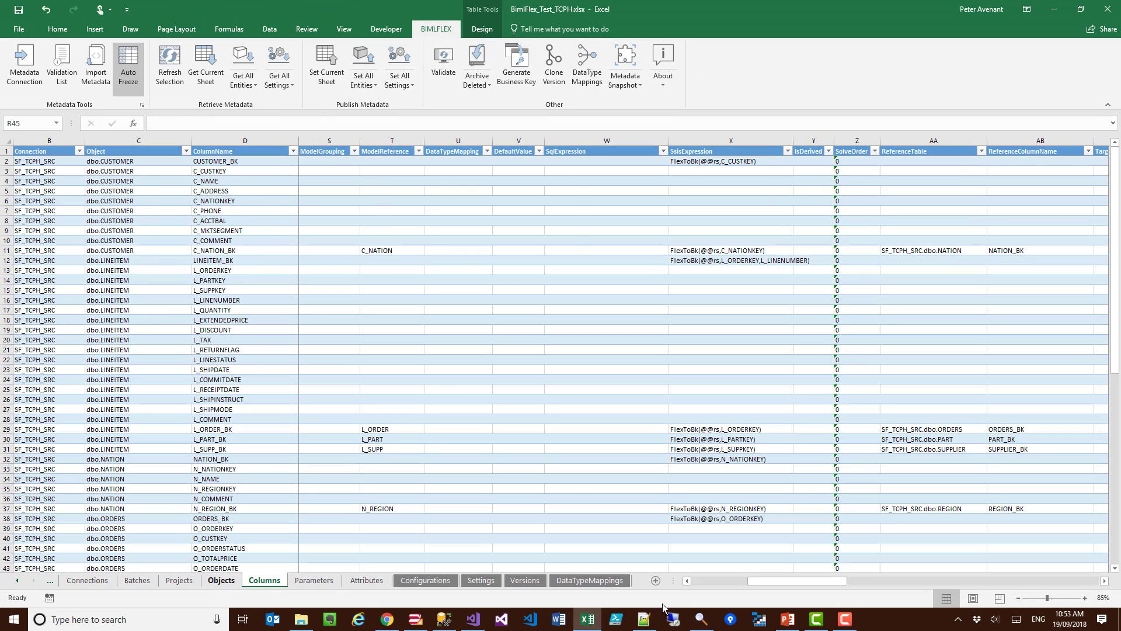
- Back in the Excel workbook's Objects sheet, set NoOfThreads to 8 for LINEITEM and publish the sheet
key("ctrl+Page_Up")
left_click_drag(937, 587, 790, 589)
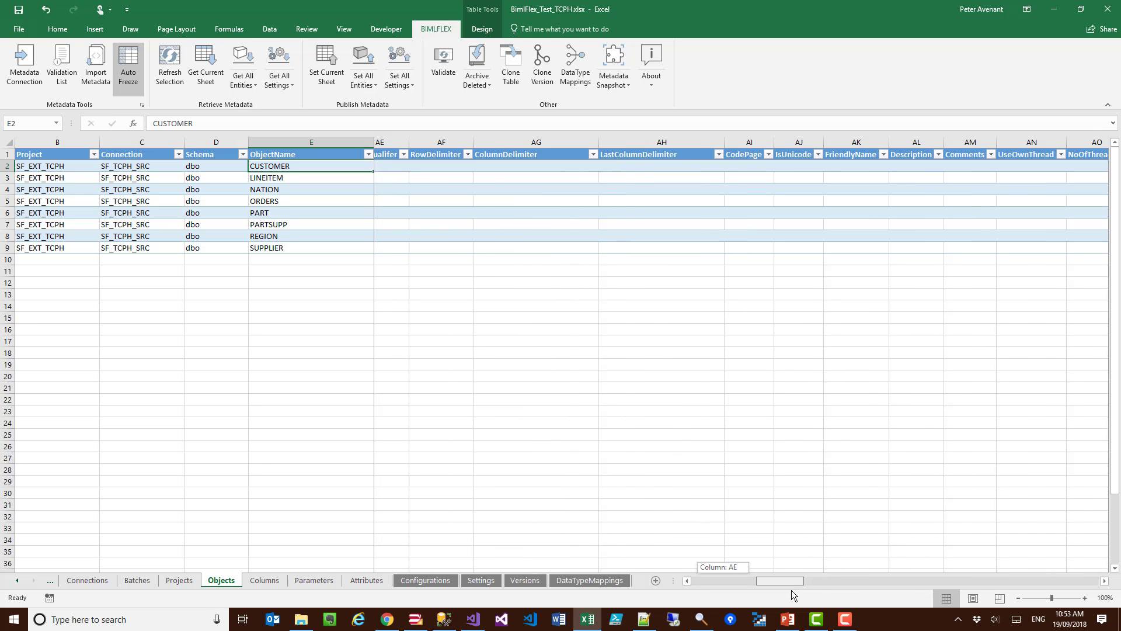
left_click(565, 175)
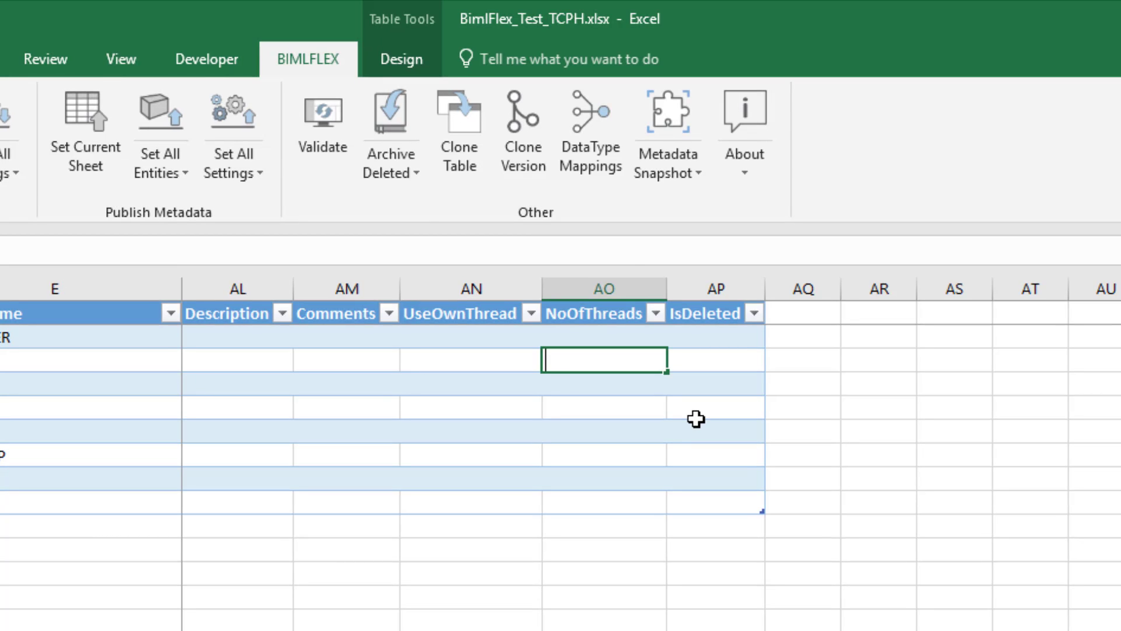
type("8")
key("Tab")
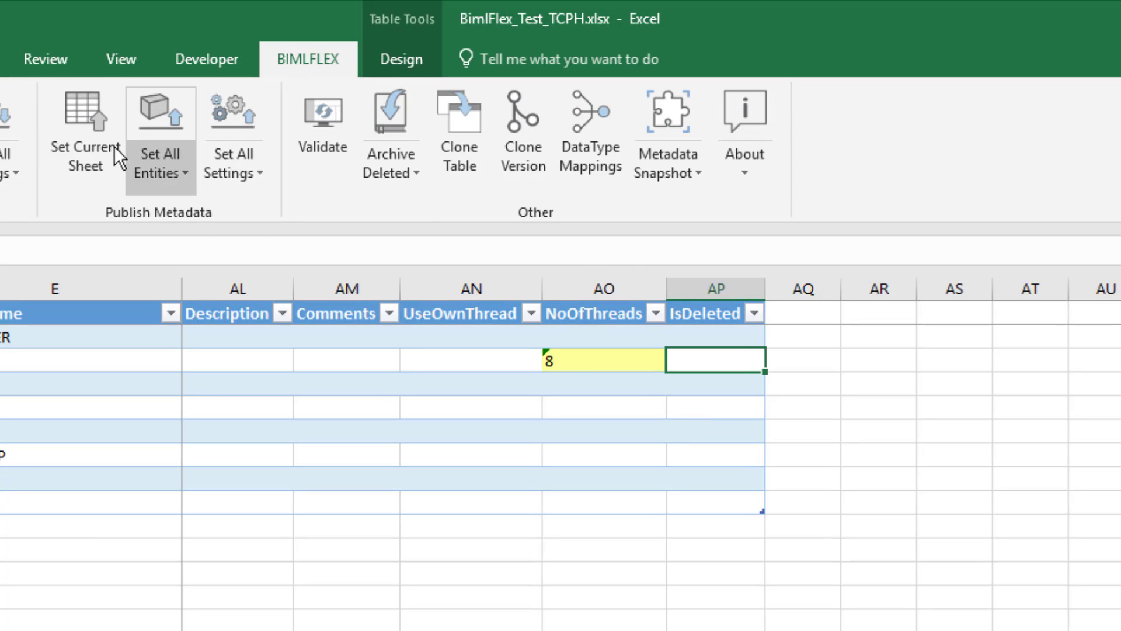
left_click(87, 122)
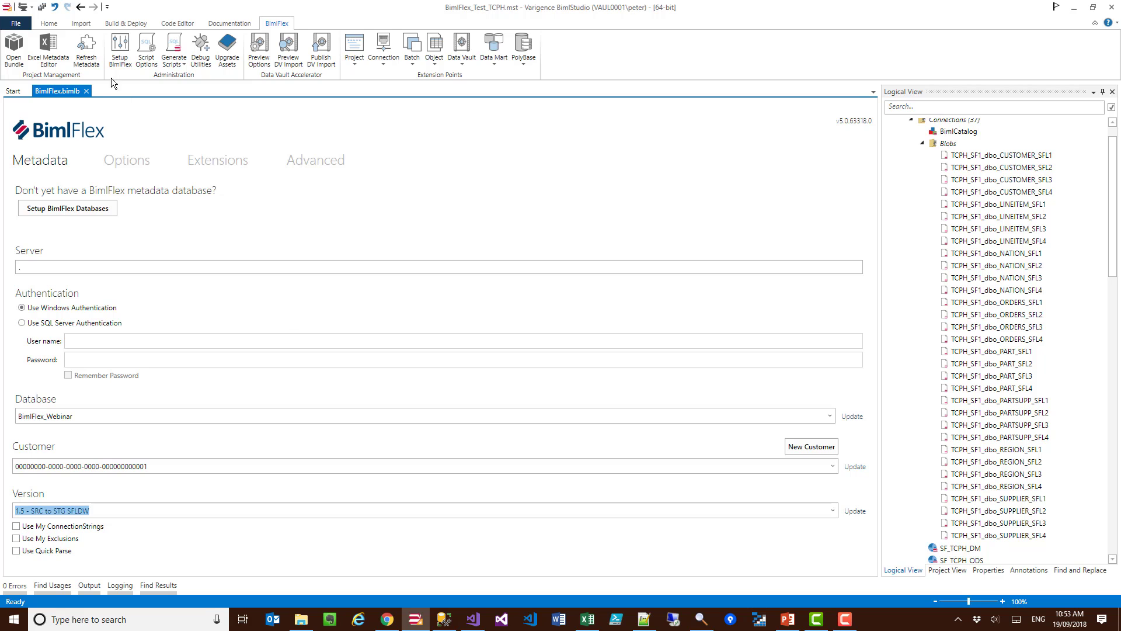
- Refresh the metadata in BimlStudio, check the LINEITEM blob connections and collapse the Blobs folder
left_click(93, 48)
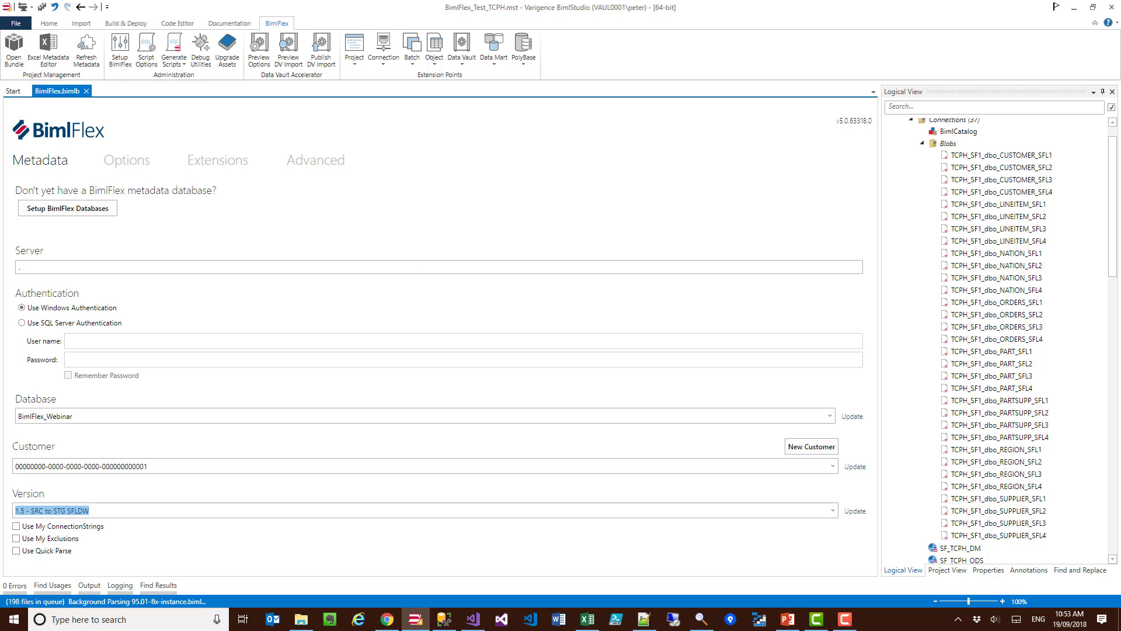
left_click(1039, 204)
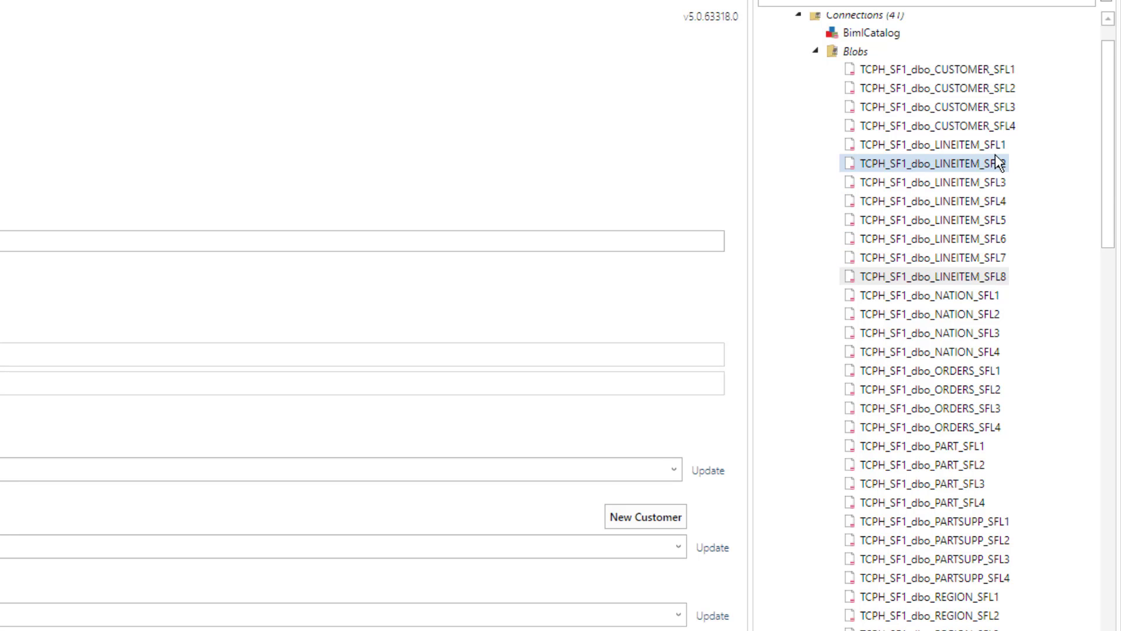
left_click(818, 49)
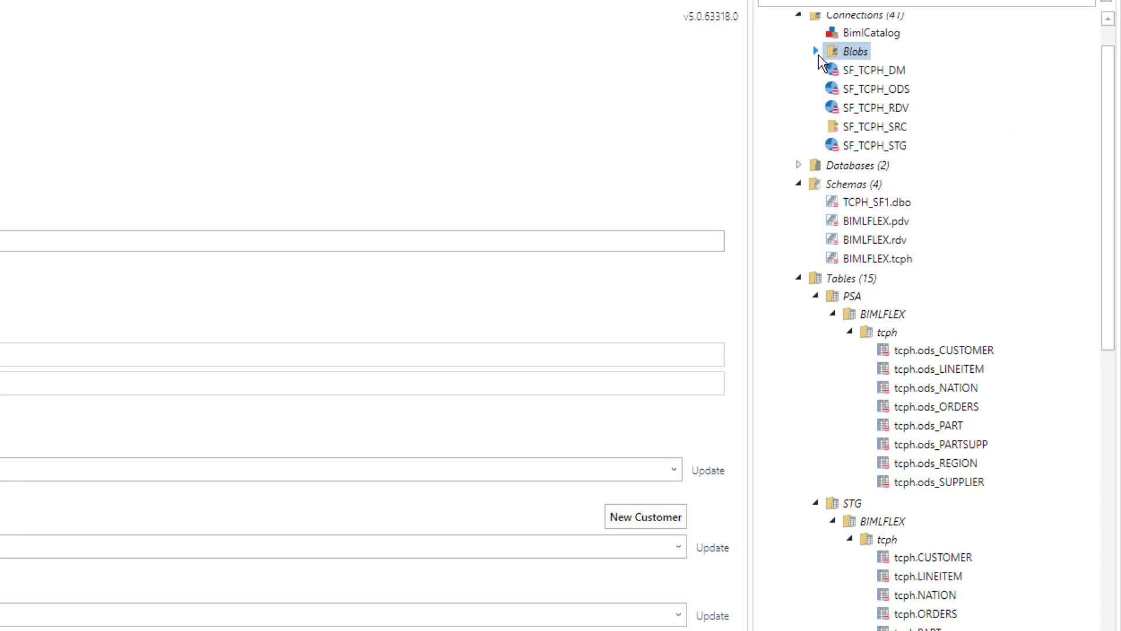
- Collapse the Schemas and Connections nodes and look through the generated PSA and STG tables and the integration packages
left_click(798, 182)
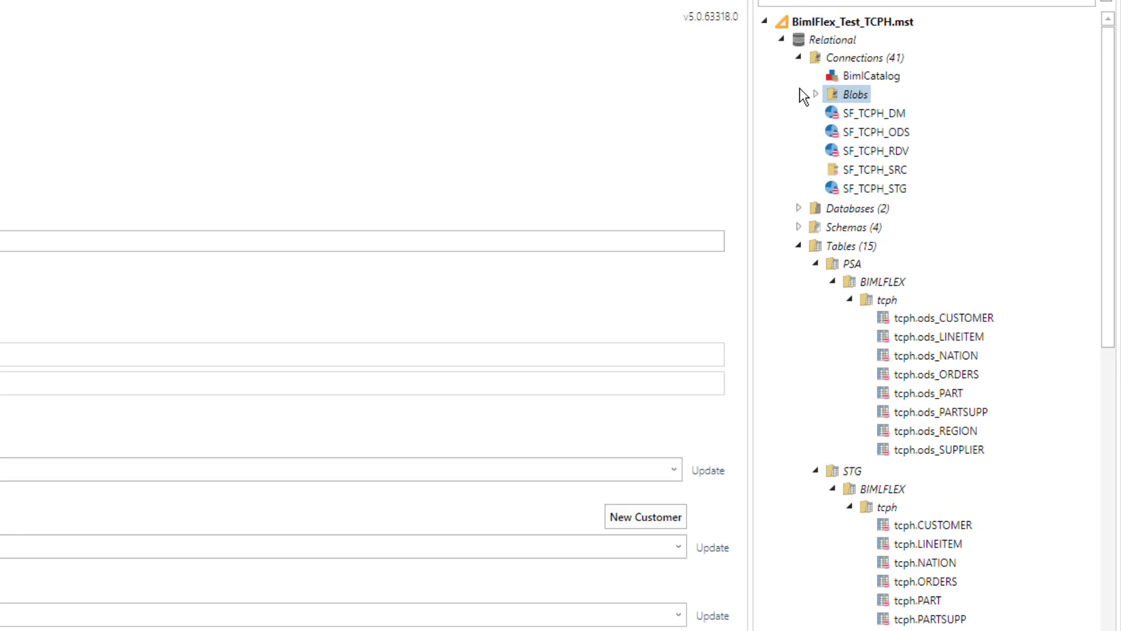
left_click(798, 57)
scroll(902, 387, "down", 3)
scroll(902, 387, "down", 3)
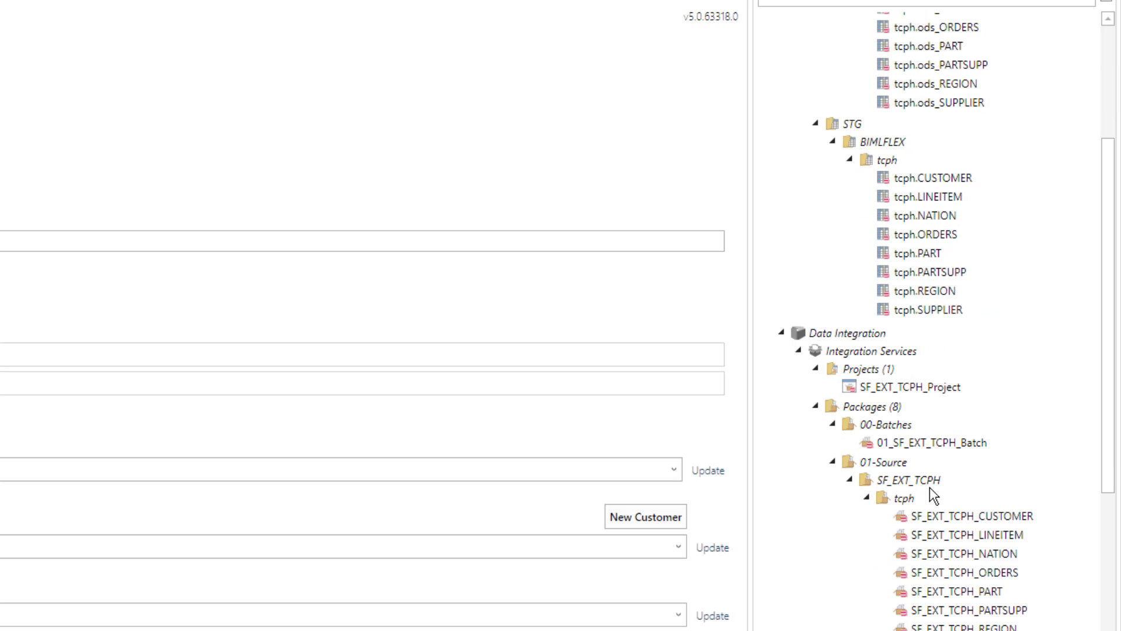
scroll(928, 284, "up", 4)
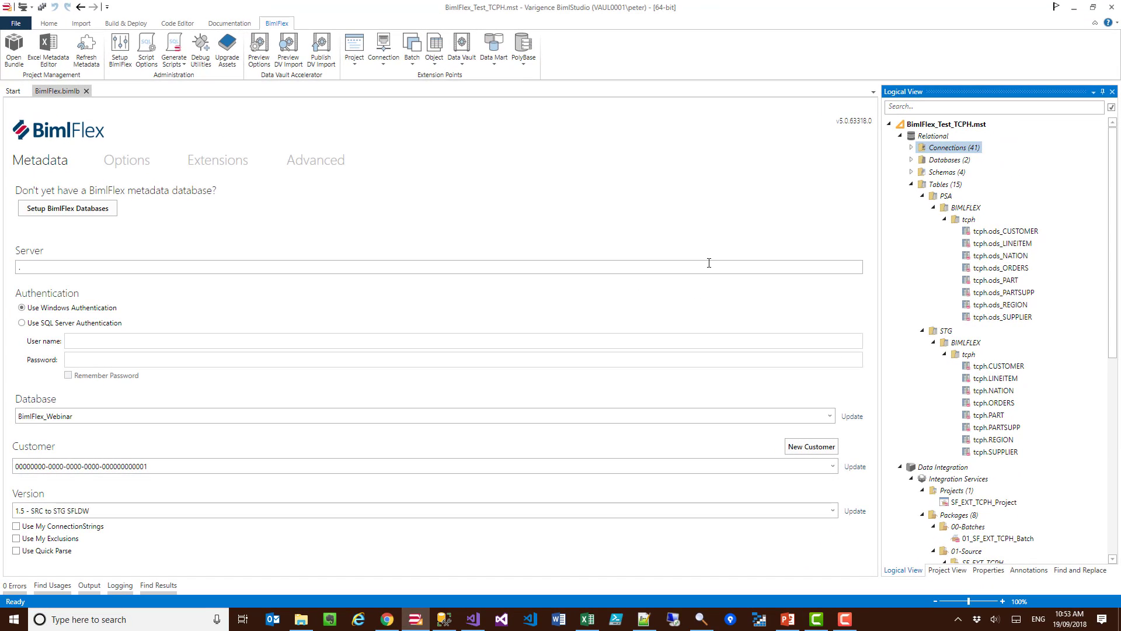
- Generate the Snowflake Table Script for the project and copy the entire script
left_click(172, 64)
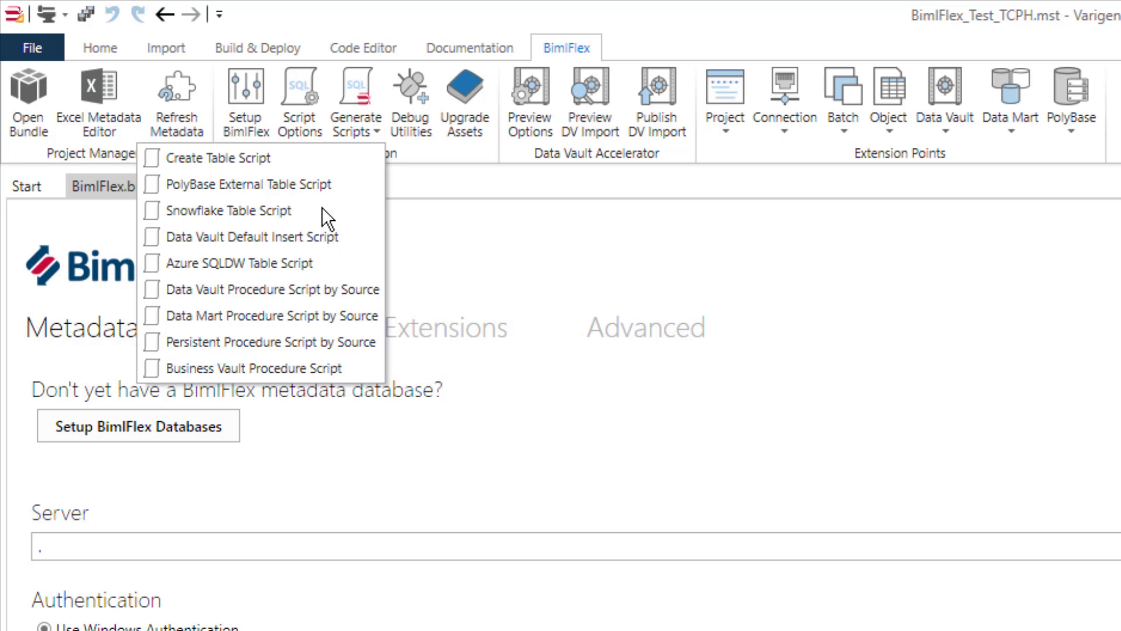
left_click(322, 209)
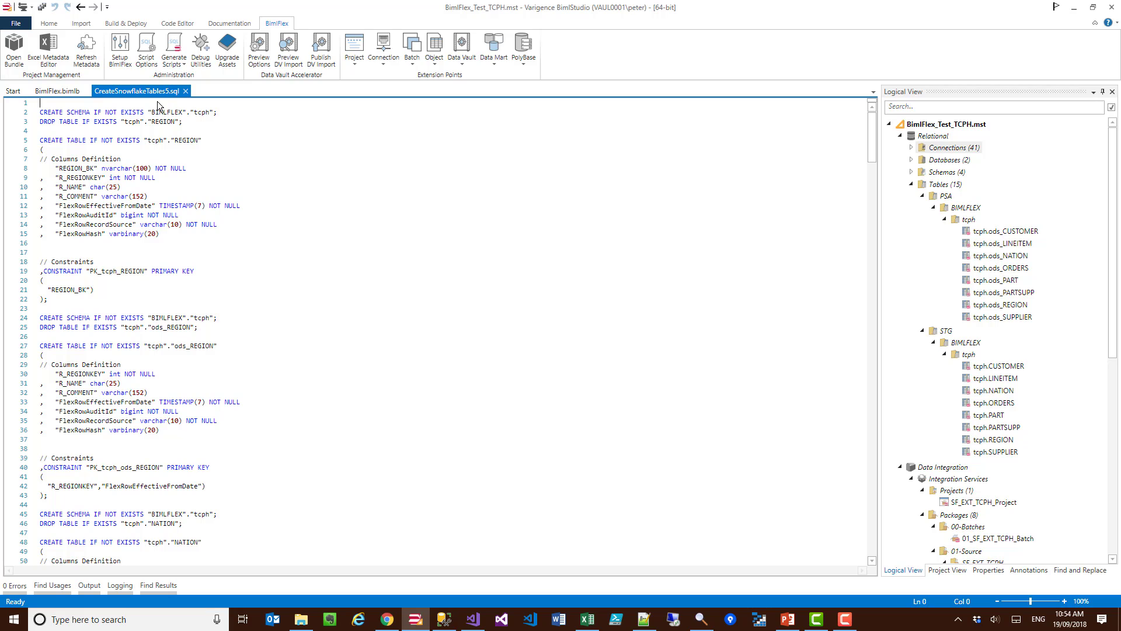
key("ctrl+a")
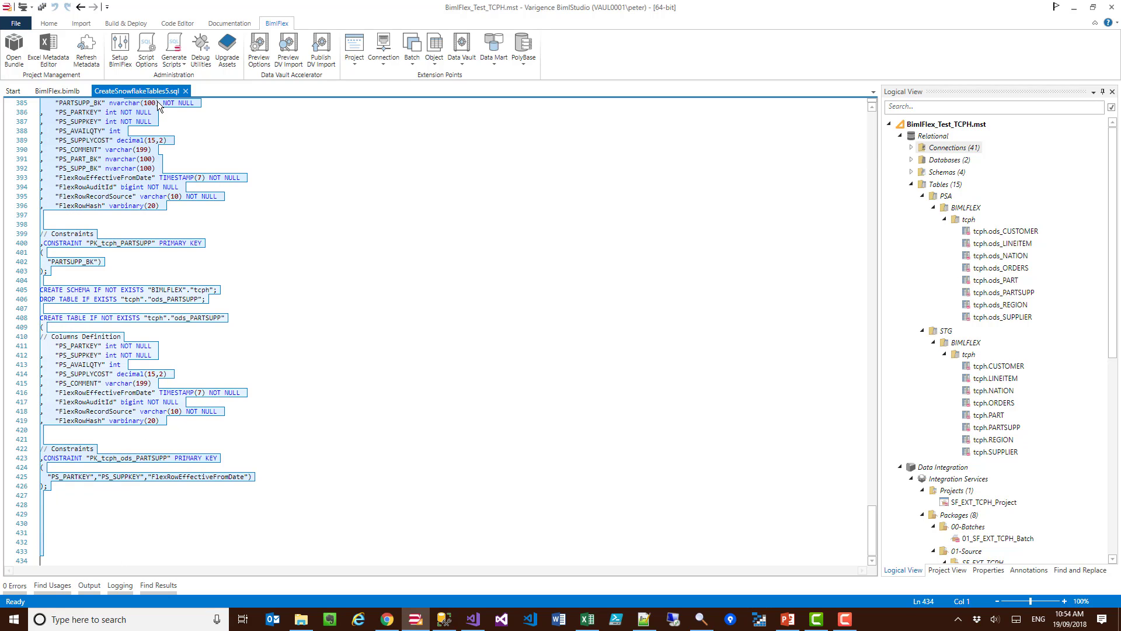
- Switch to the Snowflake worksheet in Chrome, paste the table script after USE BIMLFLEX; and return to the start of the worksheet
left_click(388, 626)
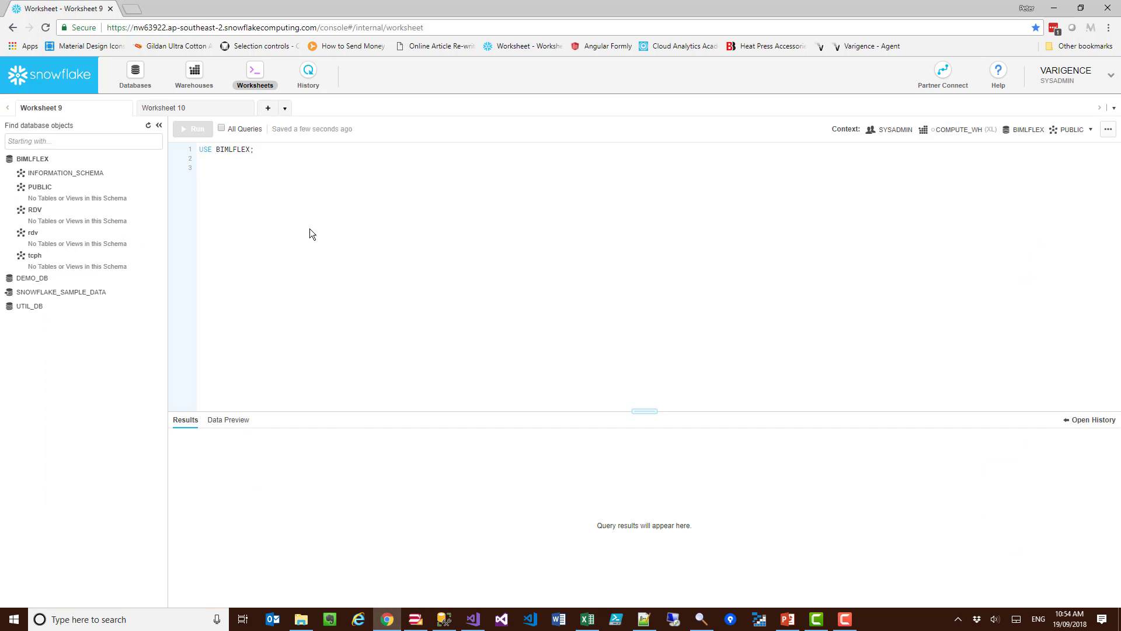
key("ctrl+v")
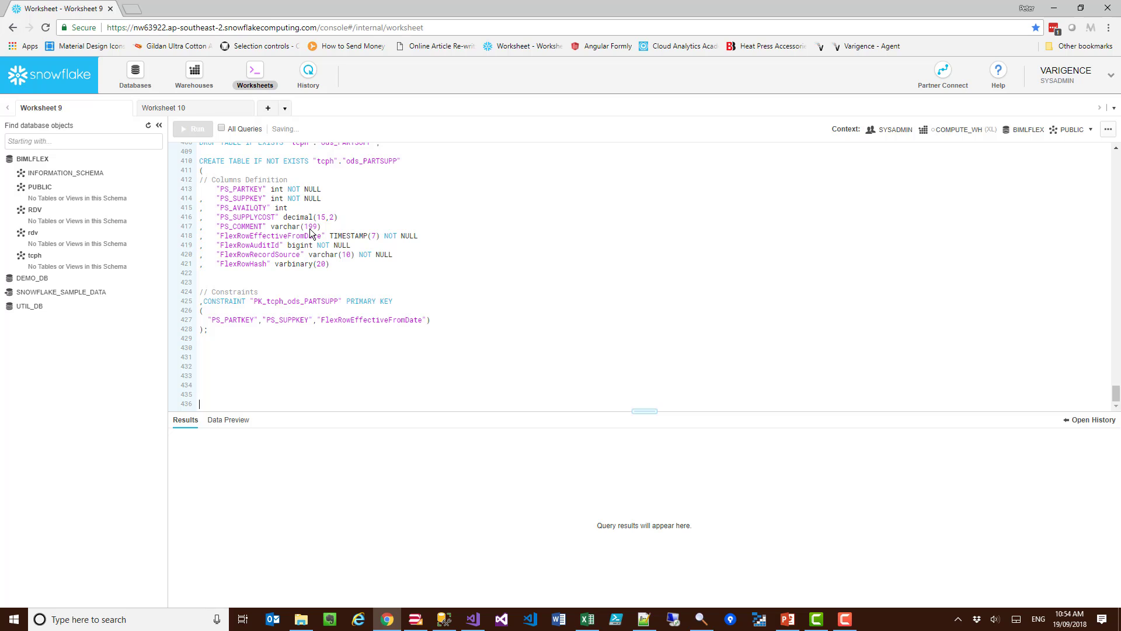
key("ctrl+Home")
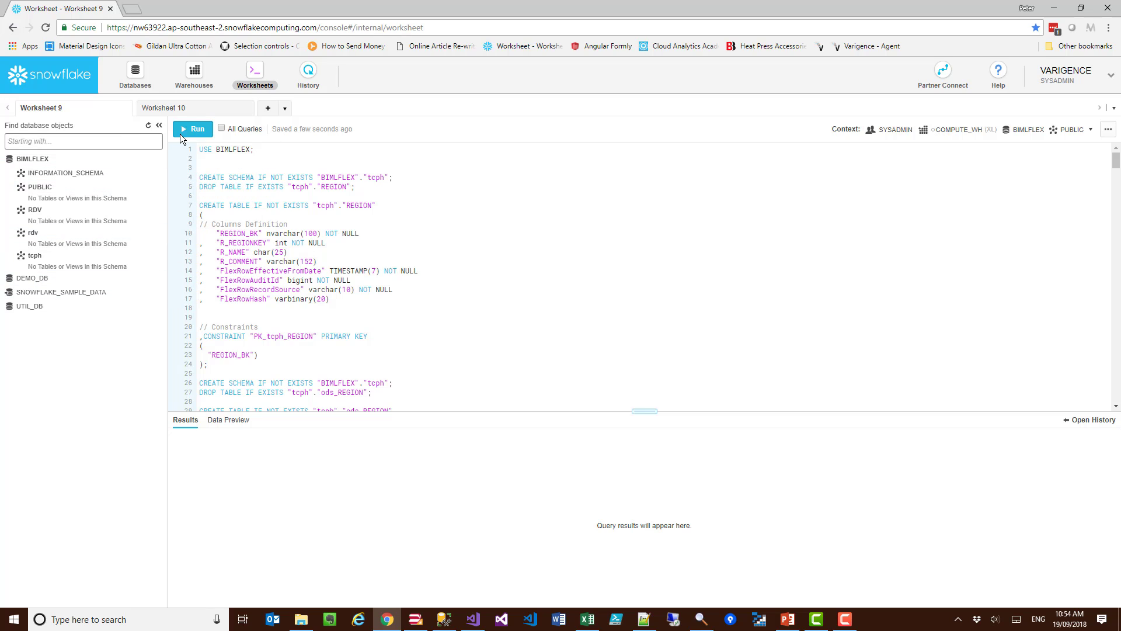
- Run all queries in the worksheet and refresh the database objects list to show the new tcph tables
left_click(221, 129)
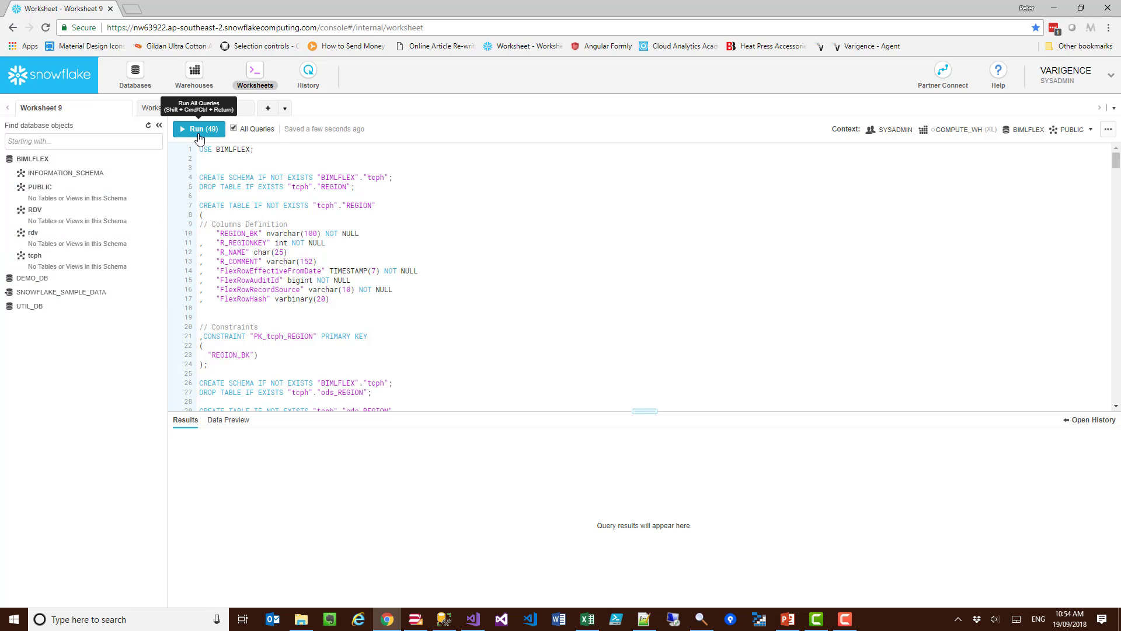
left_click(199, 131)
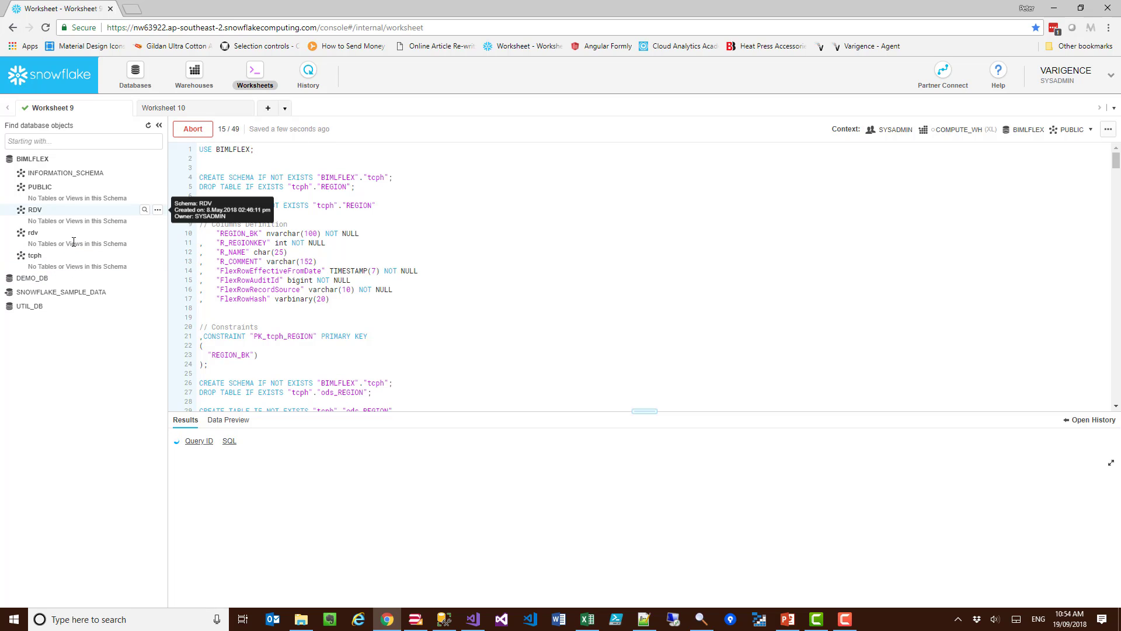
mouse_move(105, 261)
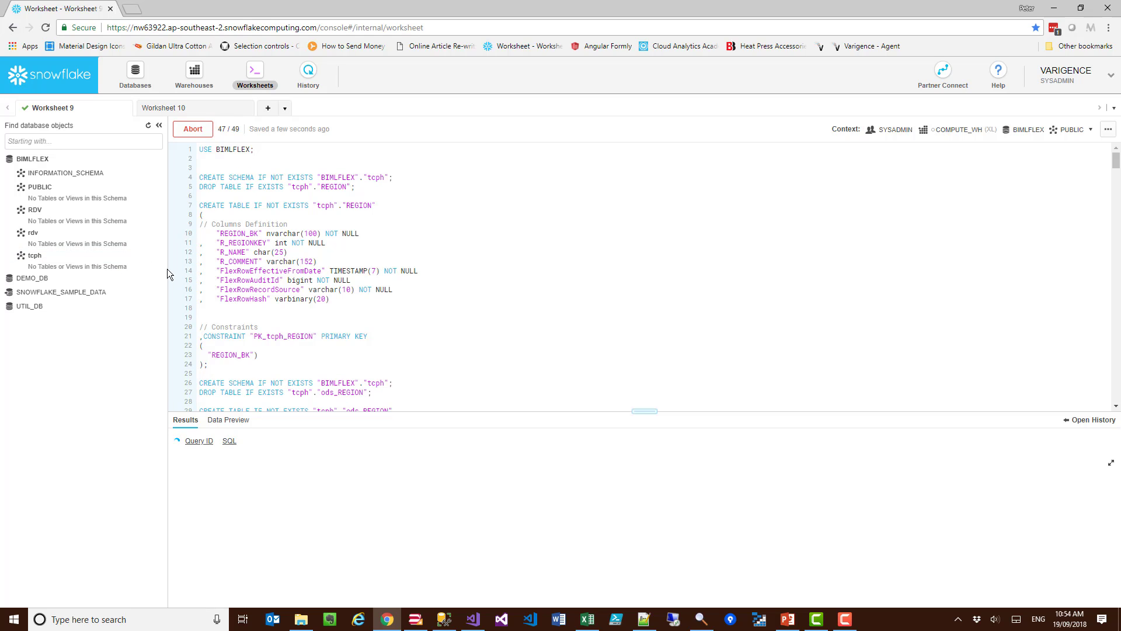
left_click(148, 125)
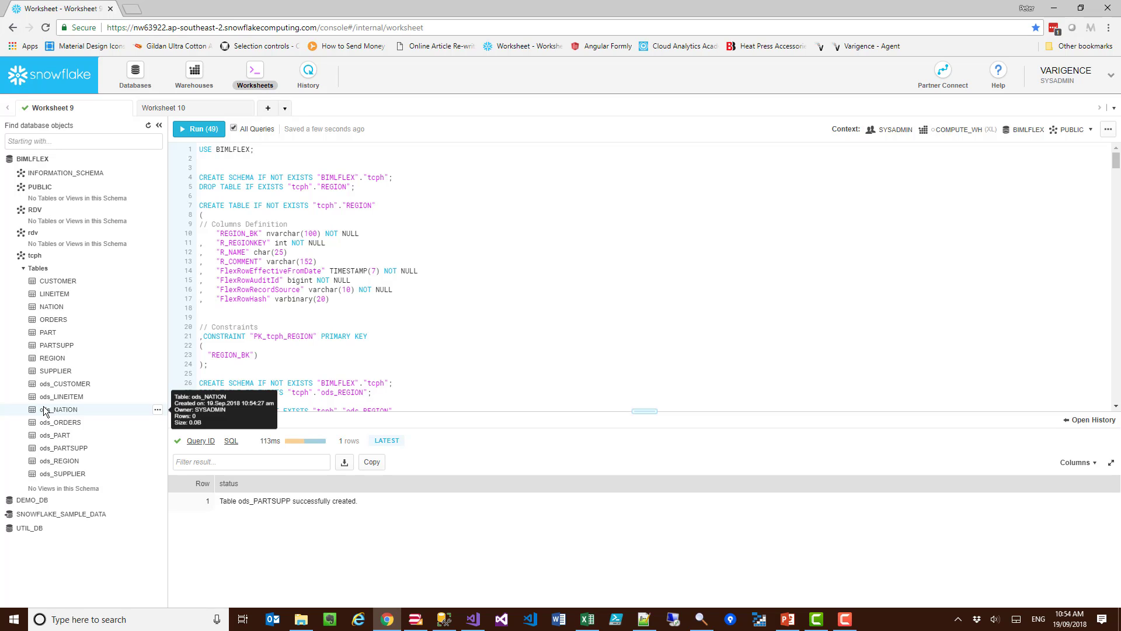
- Switch back to BimlStudio and build the project to generate the SSIS packages
left_click(418, 621)
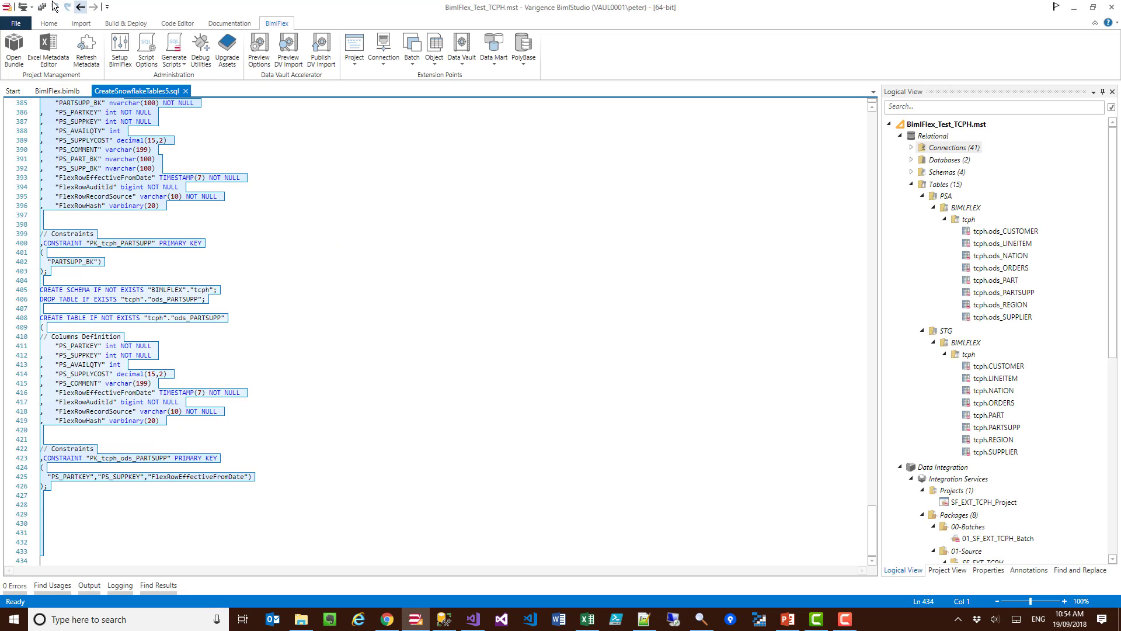
left_click(24, 8)
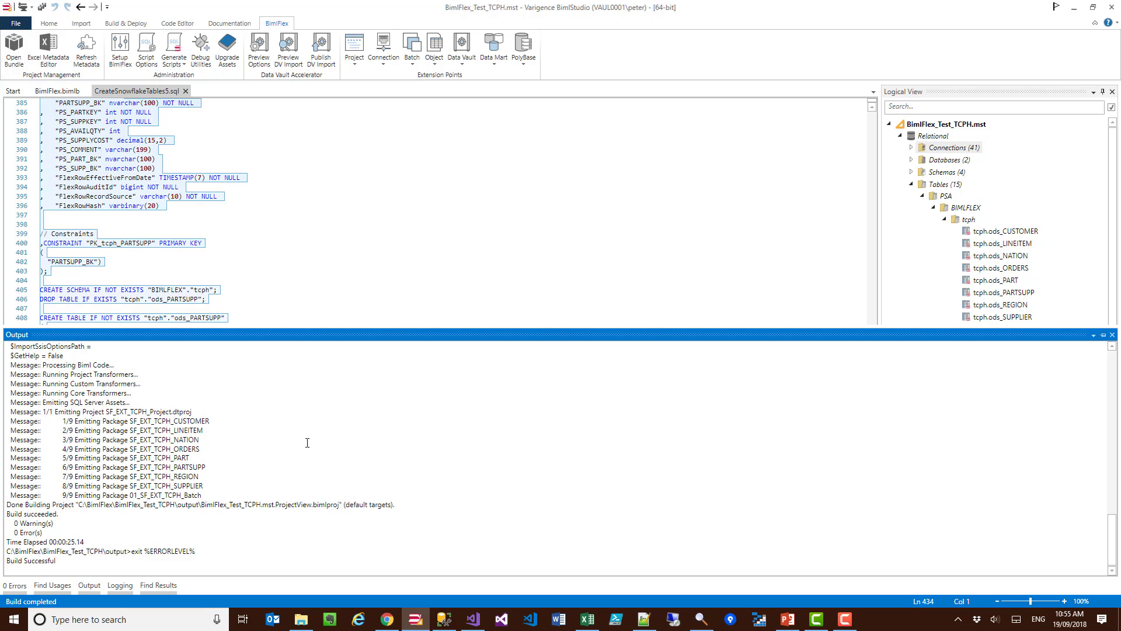
- Switch to Visual Studio, open 01_SF_EXT_TCPH_Batch.dtsx and examine its Load Tables Pass_1 and Pass_2 containers
left_click(474, 620)
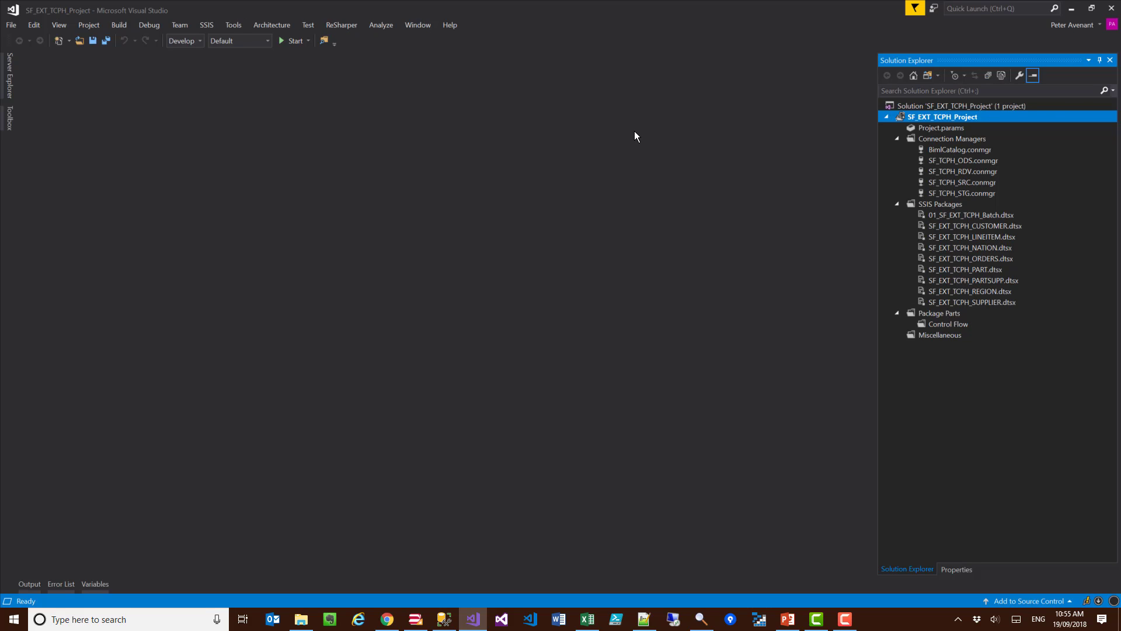
double_click(983, 216)
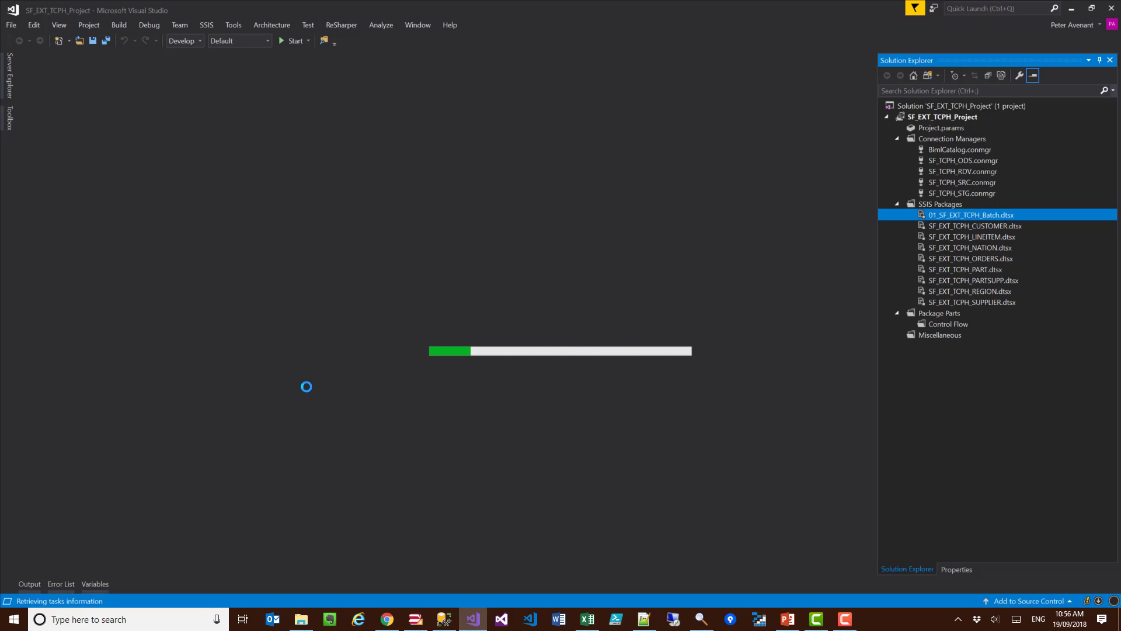
scroll(281, 372, "down", 1)
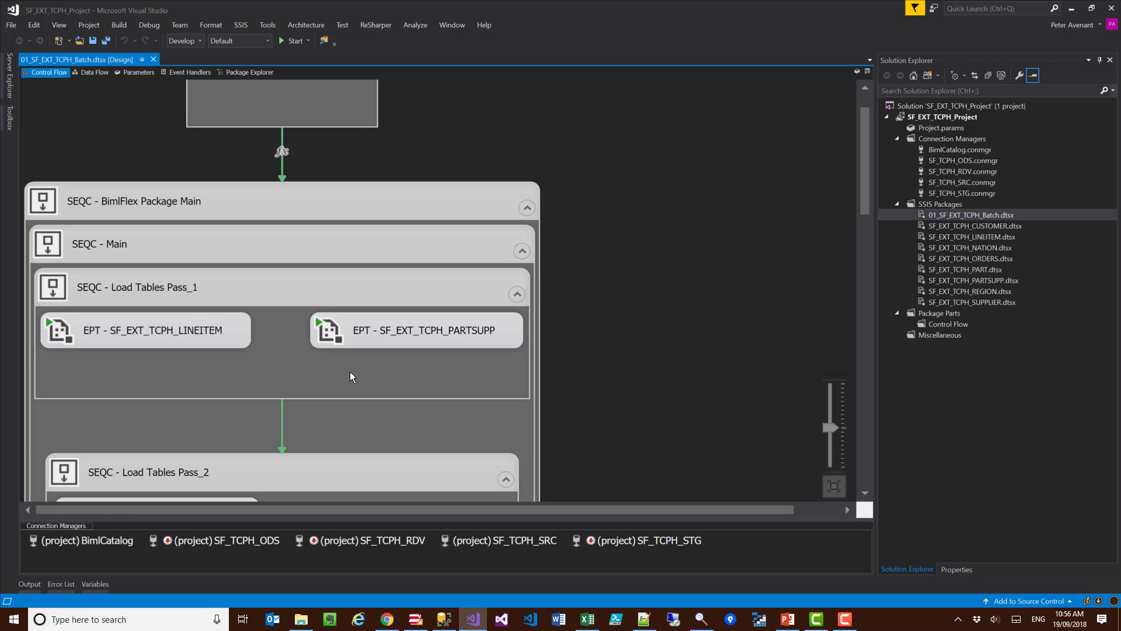
left_click(349, 371)
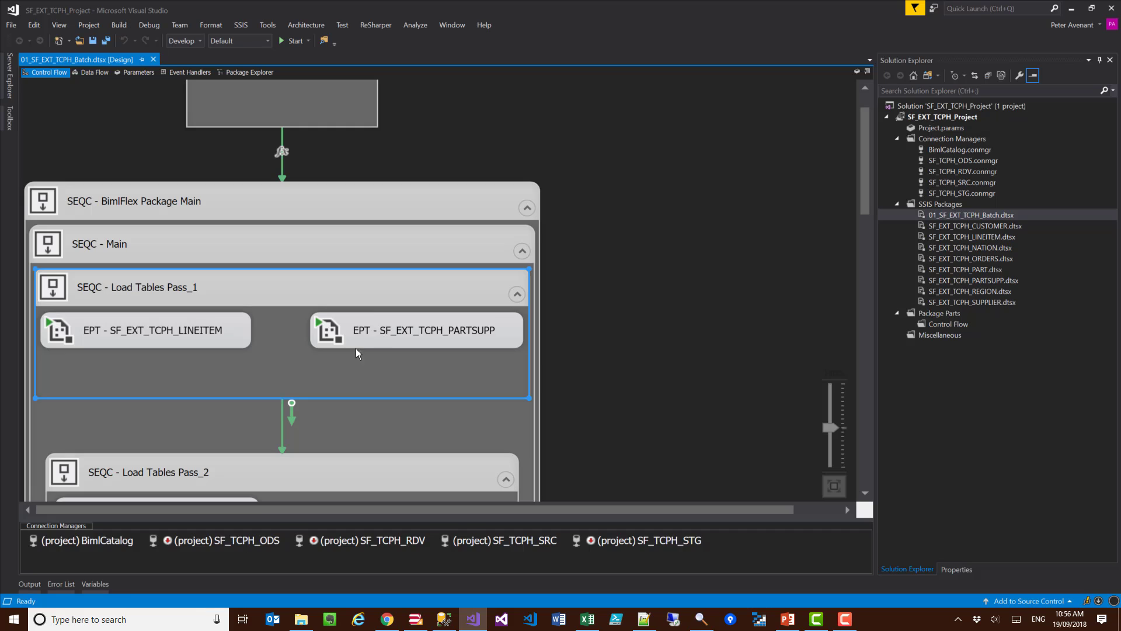
scroll(566, 390, "down", 2)
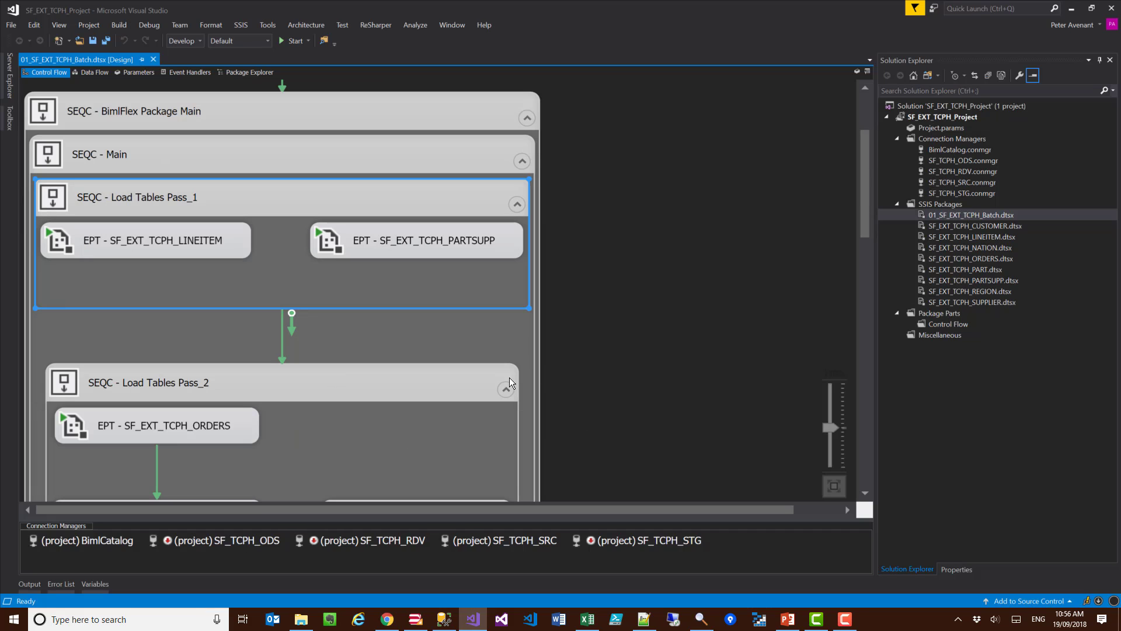
- Open SF_EXT_TCPH_CUSTOMER.dtsx and examine the parallel threads in the DFT - Extract TCPH_SF1_dbo_CUSTOMER data flow
double_click(967, 225)
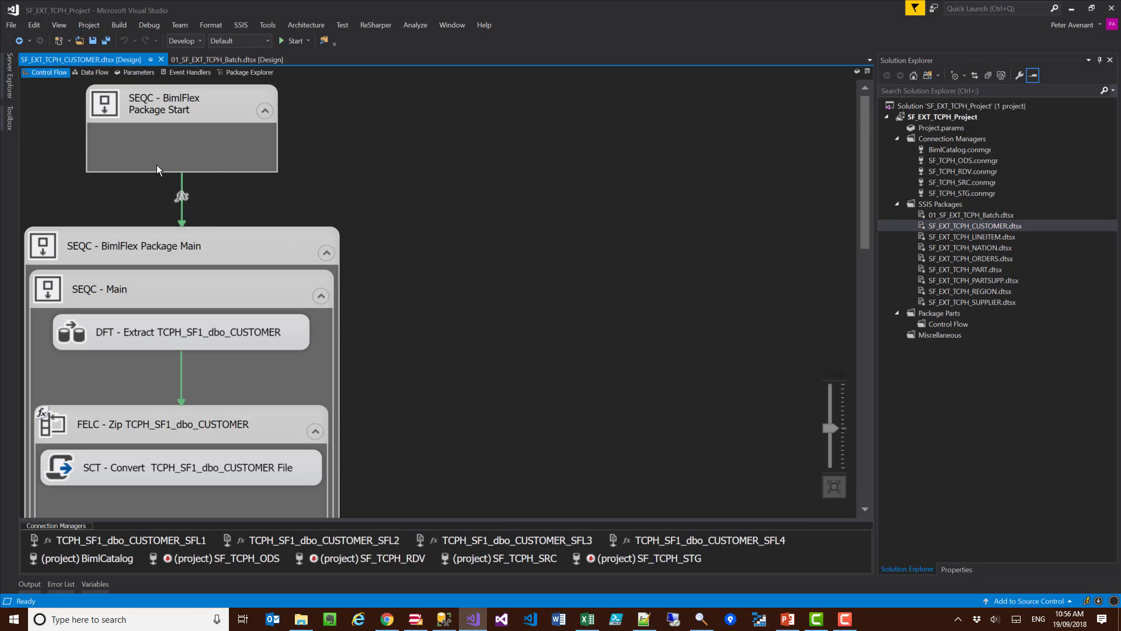
double_click(77, 324)
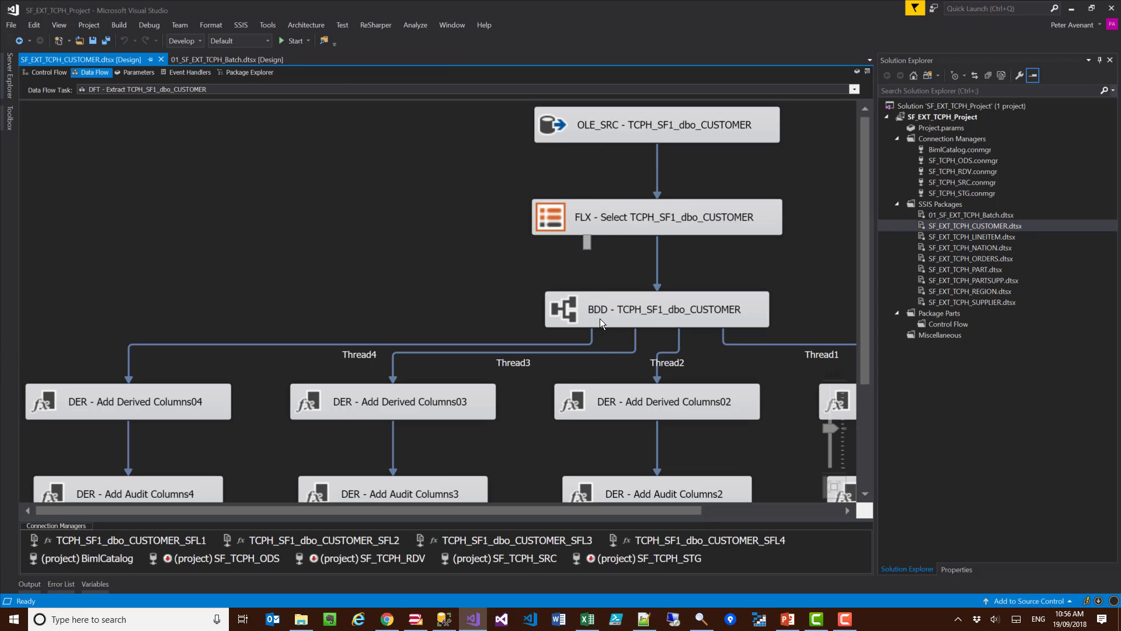
scroll(443, 303, "down", 3)
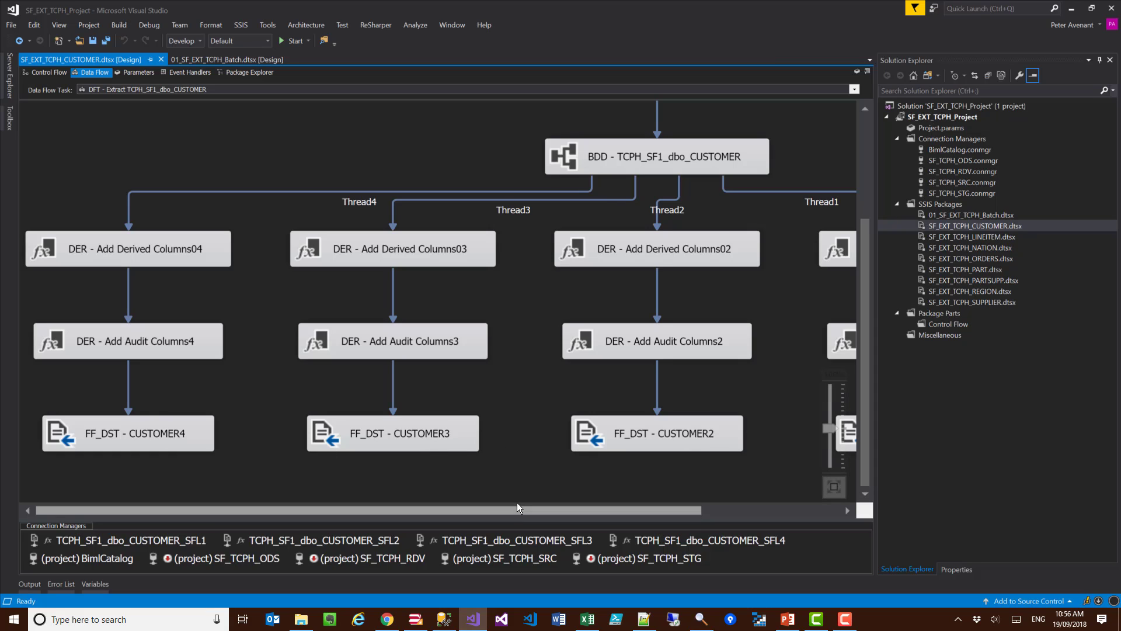
left_click_drag(517, 509, 743, 512)
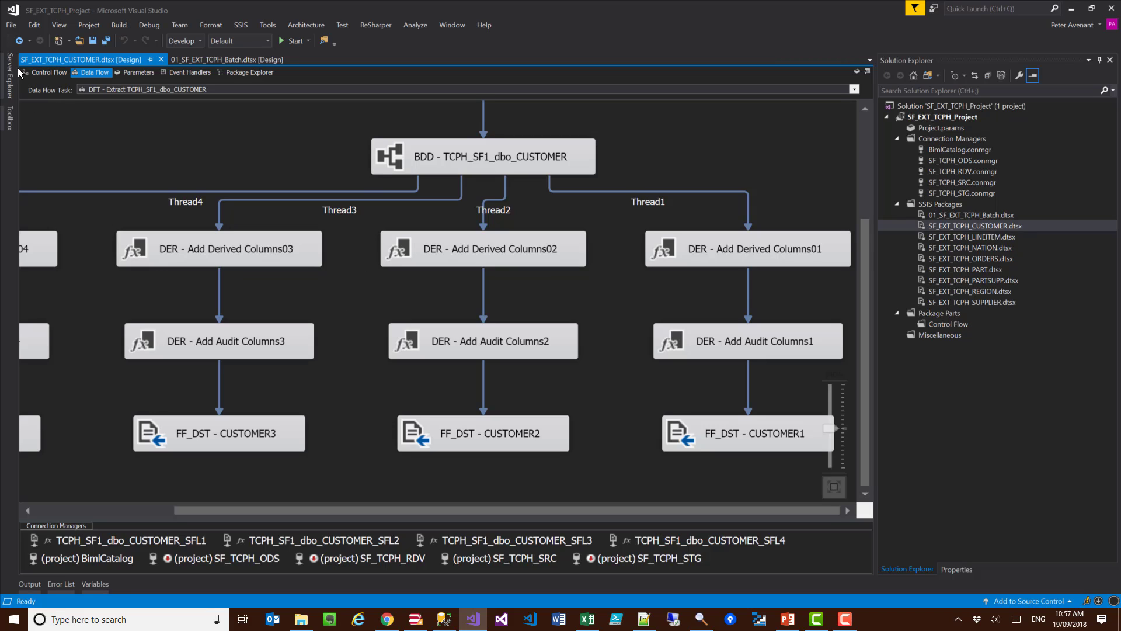
- Return to the CUSTOMER package's control flow and examine its zip, file copy, Snowflake SQL and archive tasks
left_click(48, 73)
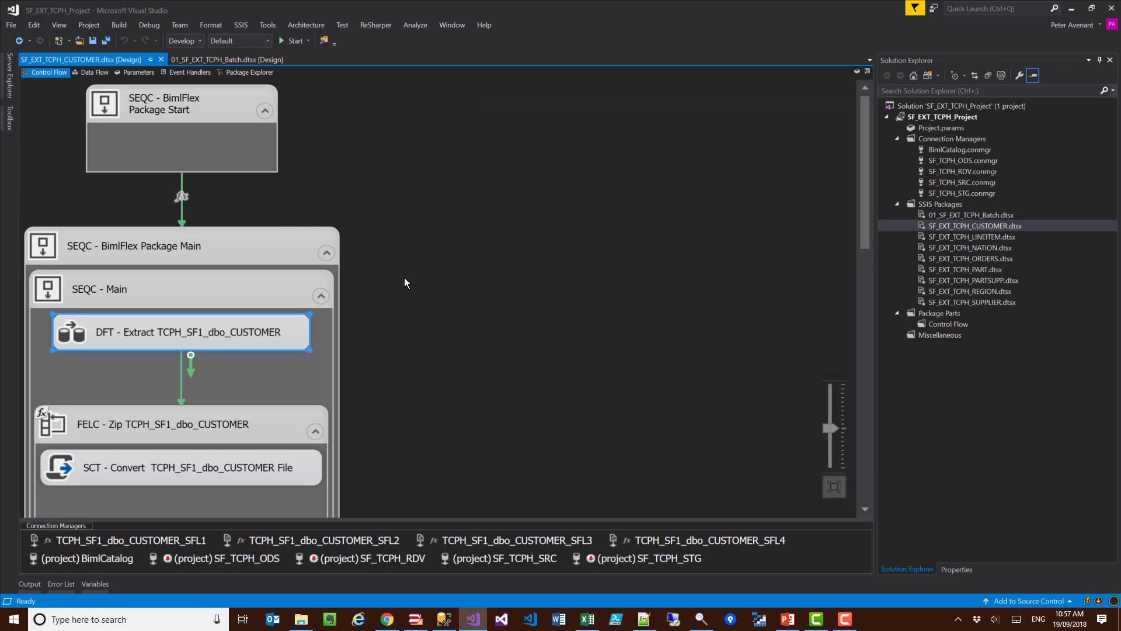
scroll(404, 278, "down", 2)
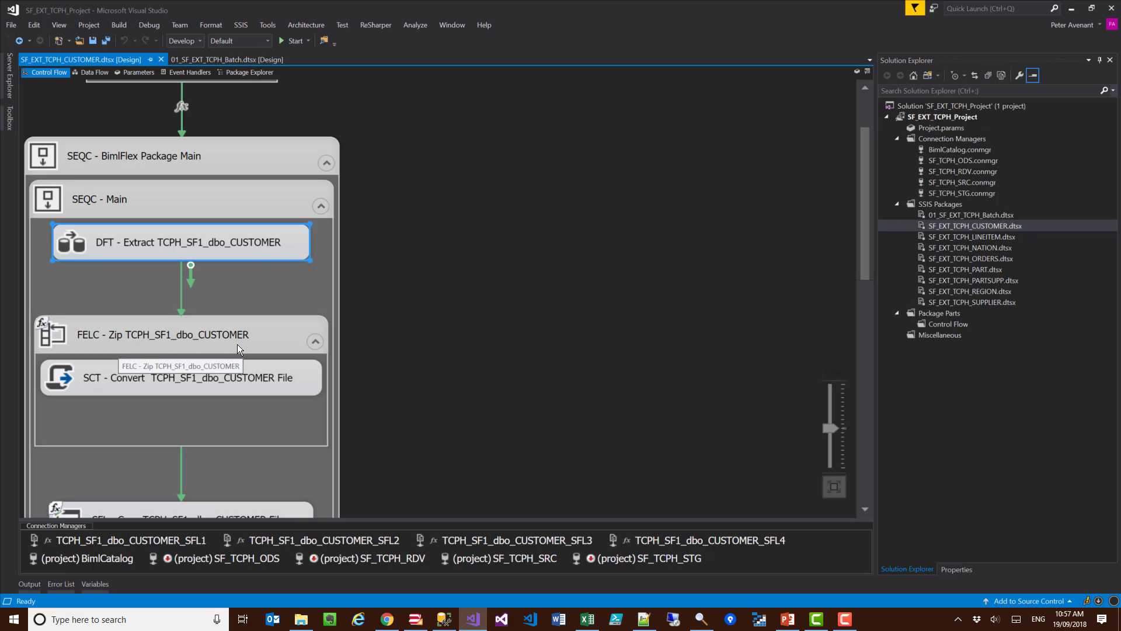
key("Down")
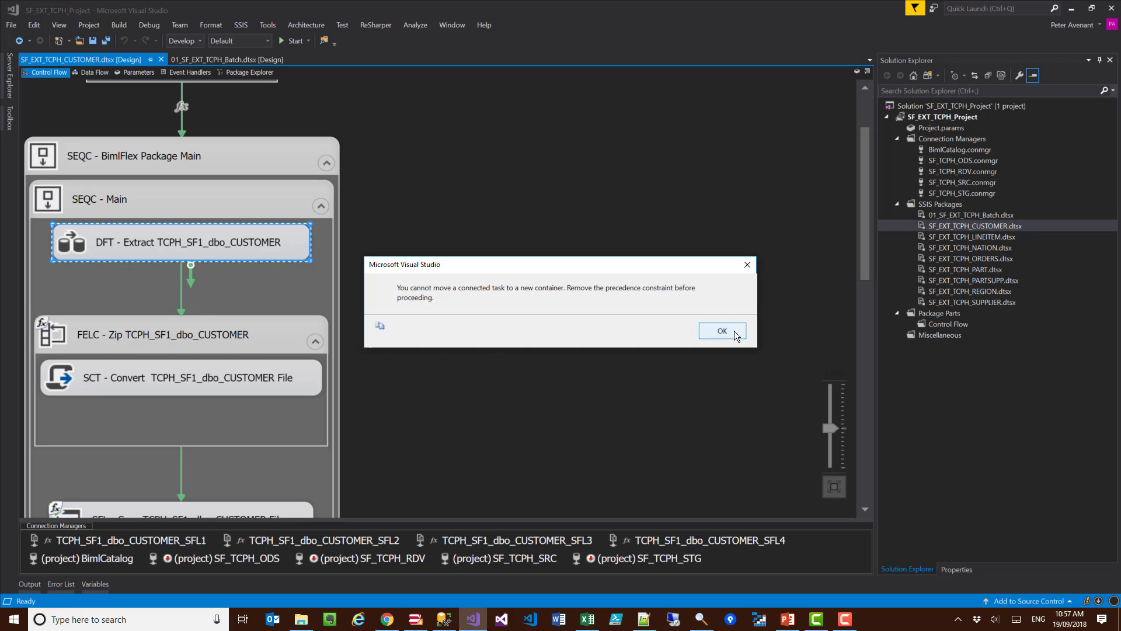
left_click(724, 331)
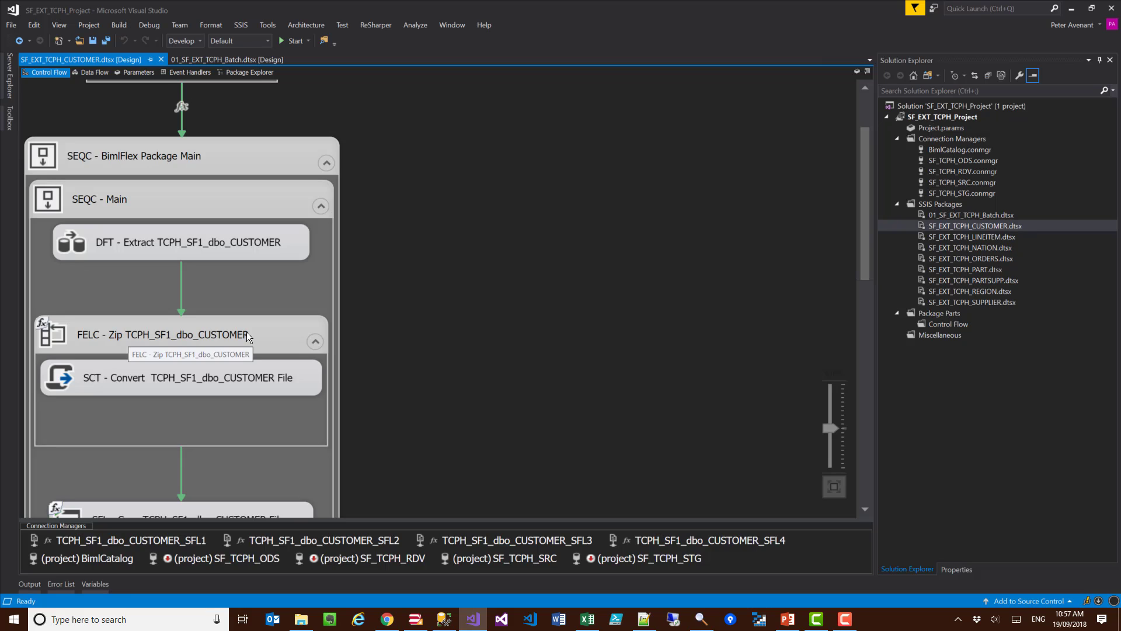
scroll(248, 327, "down", 1)
scroll(199, 421, "down", 1)
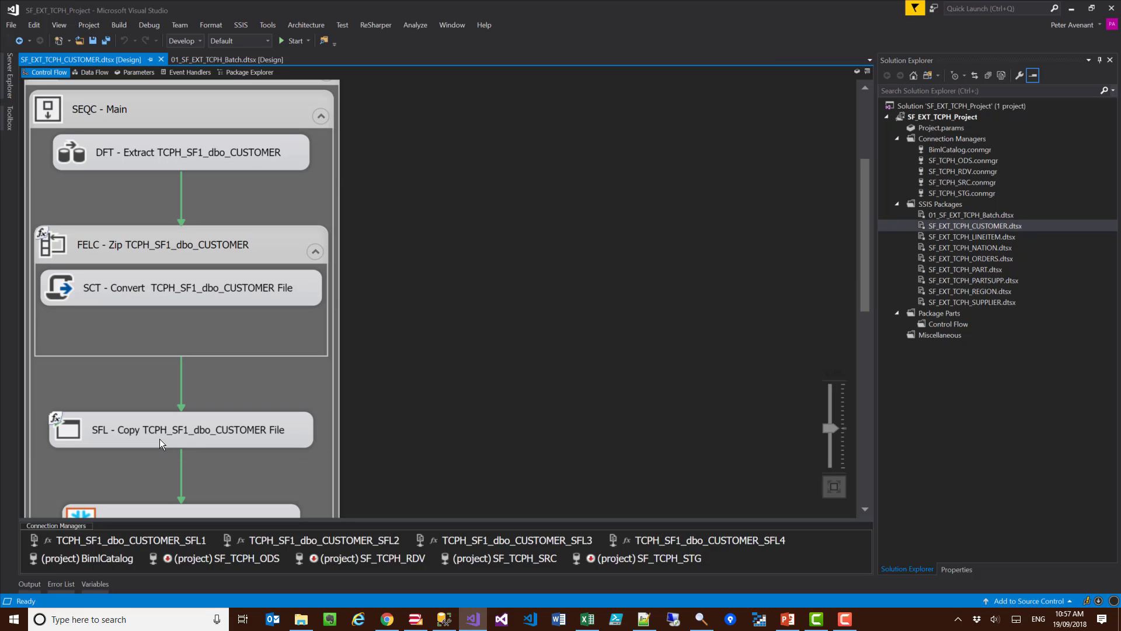
left_click(155, 434)
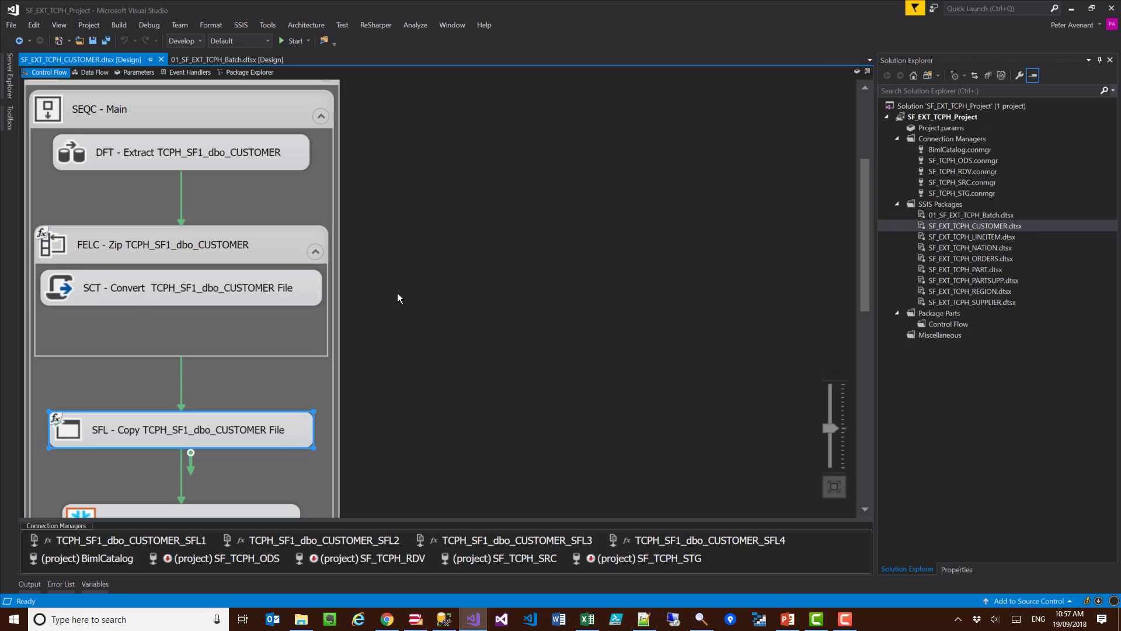
scroll(444, 304, "down", 1)
scroll(463, 312, "down", 1)
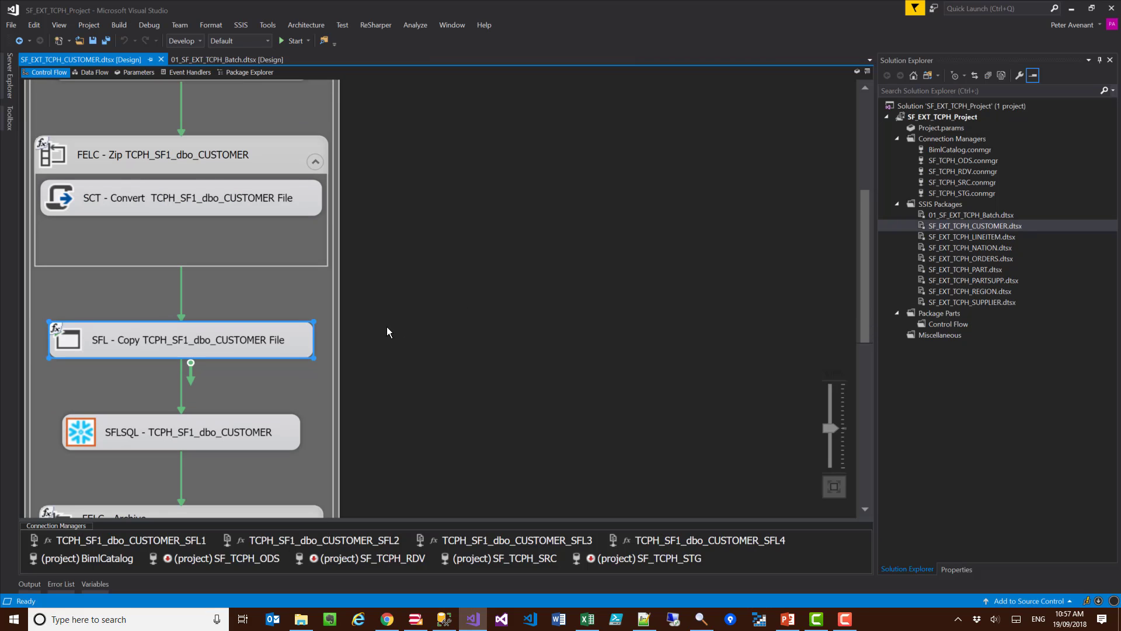
scroll(377, 328, "down", 2)
left_click(394, 383)
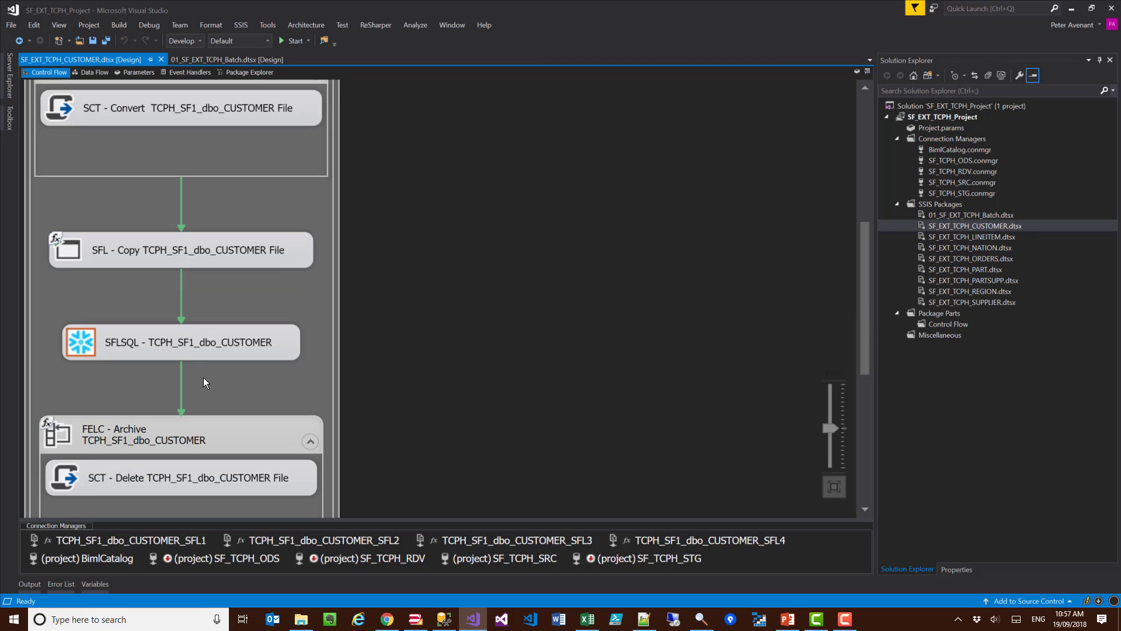
left_click(108, 347)
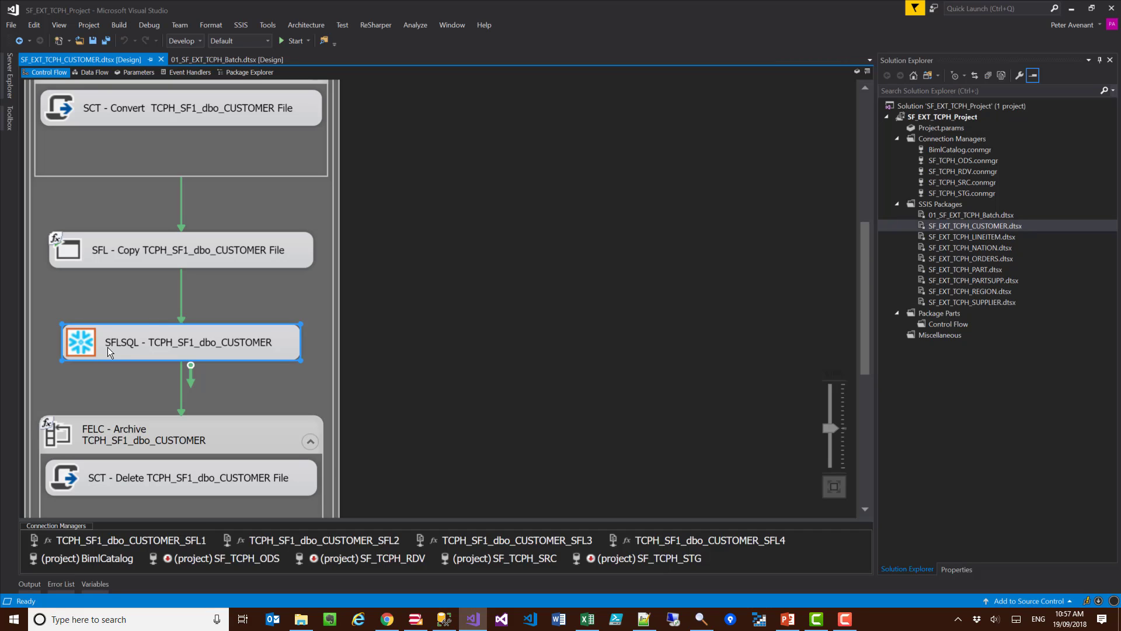
- Show the CUSTOMER package's variables and copy the entire value of SnowflakeSqlStatement
right_click(477, 240)
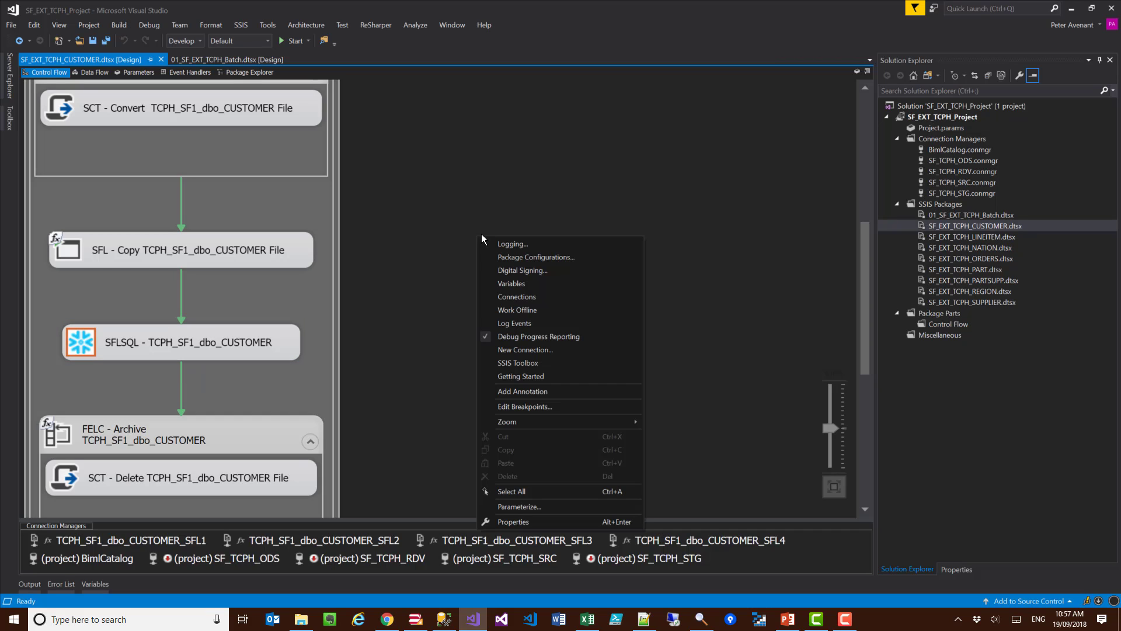
left_click(522, 282)
scroll(727, 464, "down", 10)
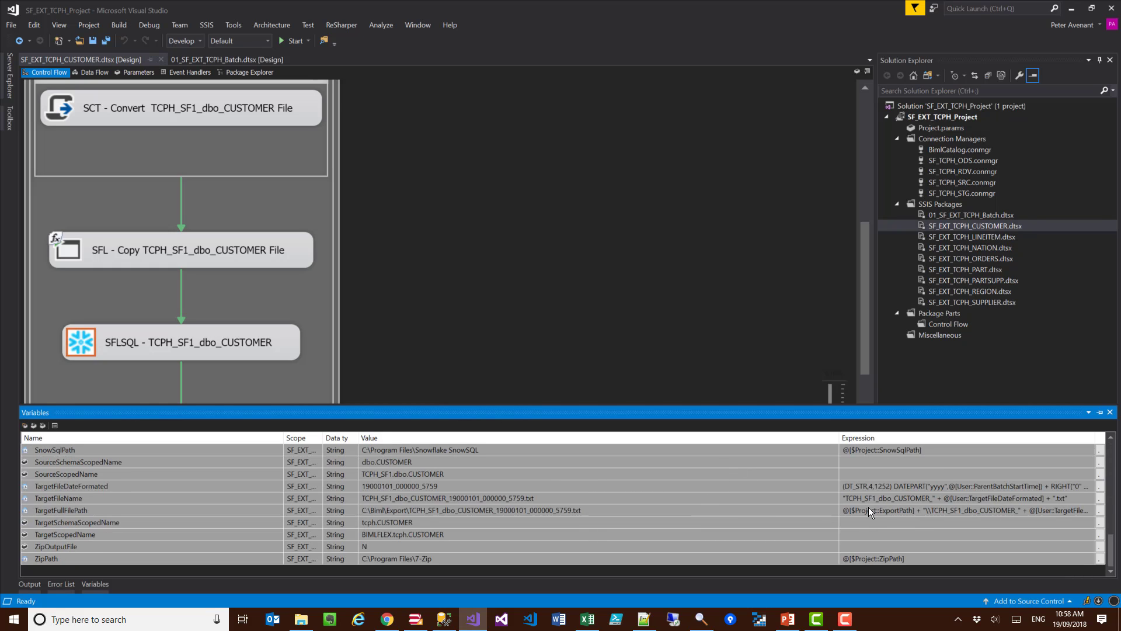
scroll(835, 516, "up", 3)
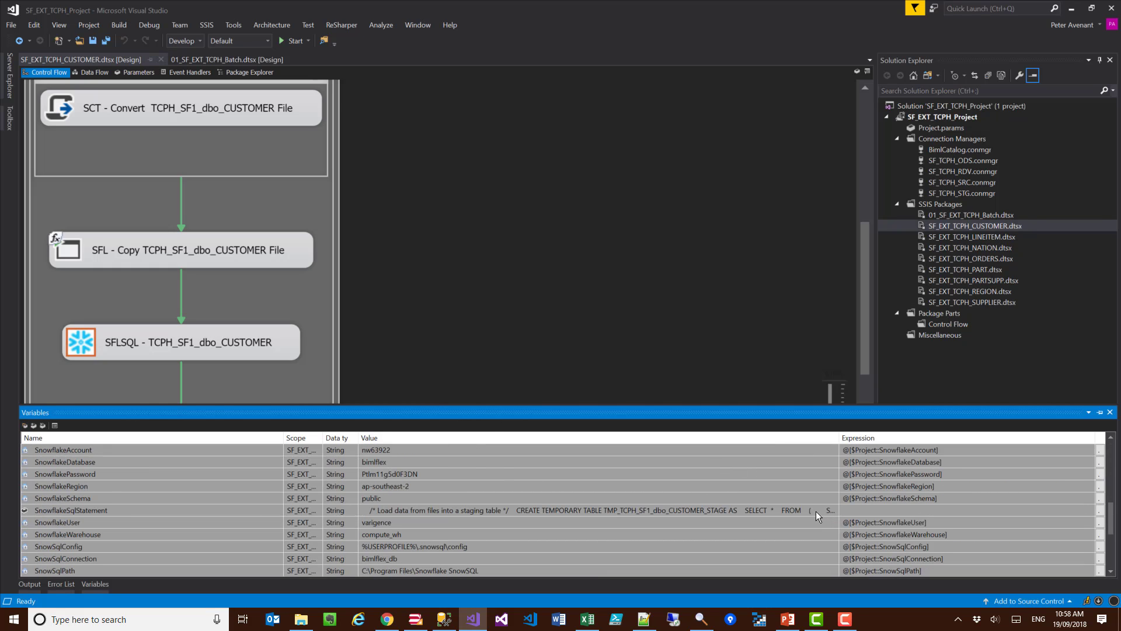
left_click(827, 509)
type(";")
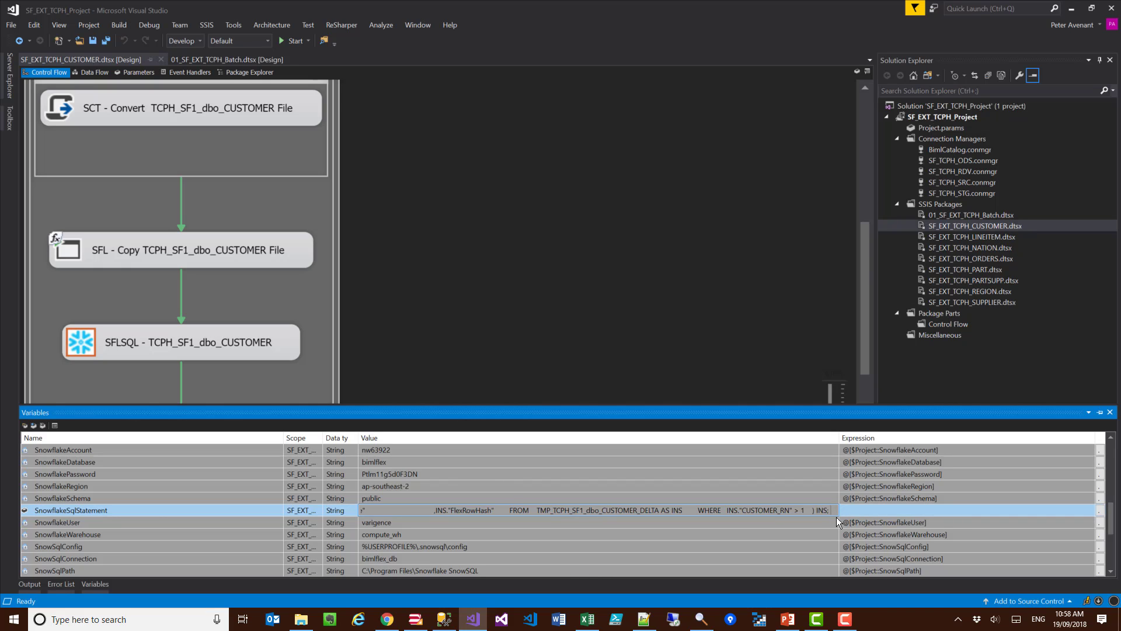
key("ctrl+a")
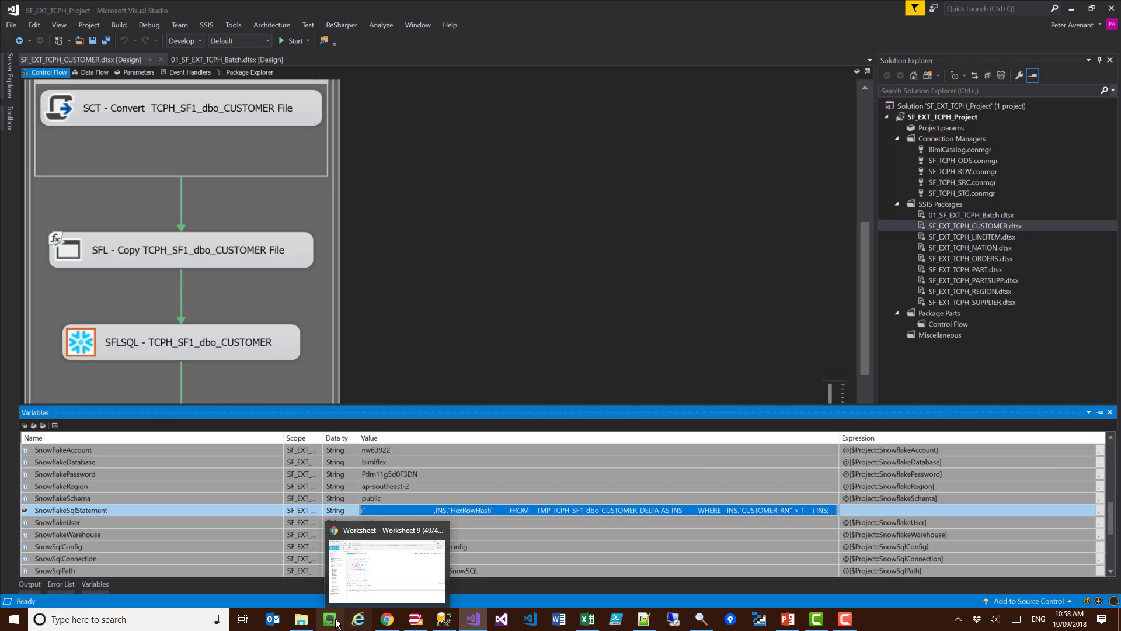
- Switch to the Snowflake web console, replace the contents of Worksheet 10 with the copied SQL statement and review the script
left_click(387, 620)
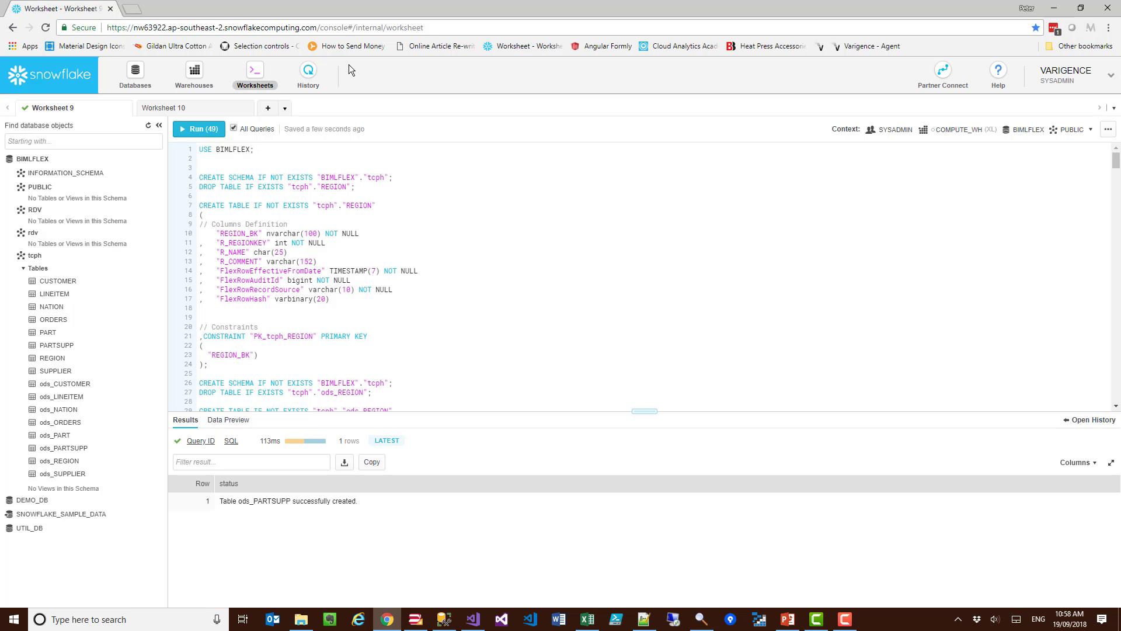
left_click(223, 110)
left_click(507, 185)
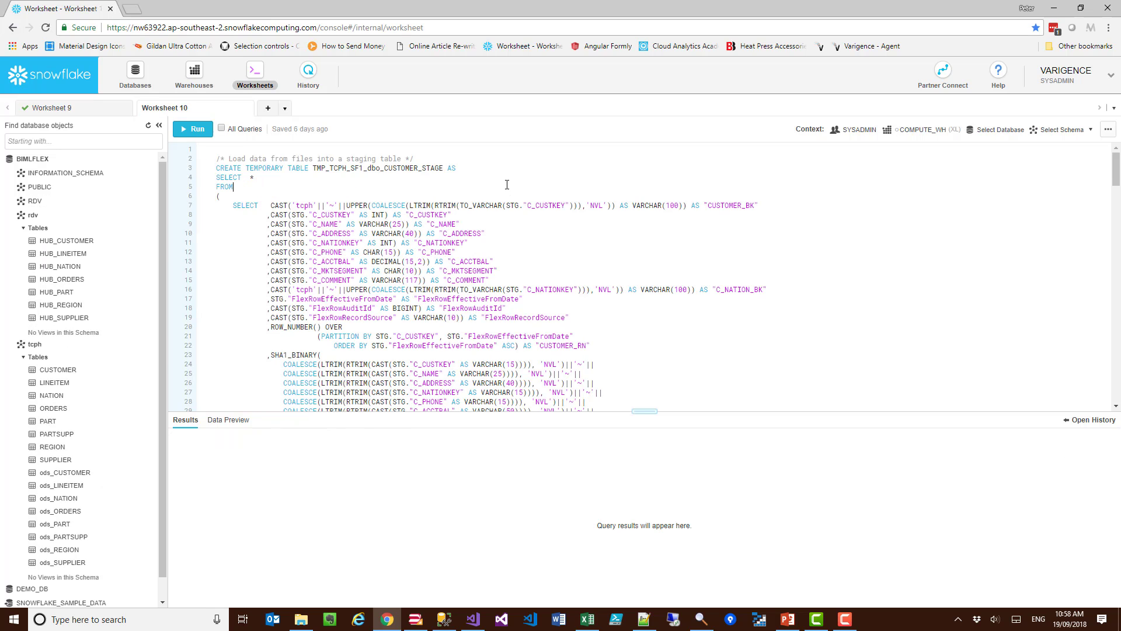
key("ctrl+a")
key("ctrl+v")
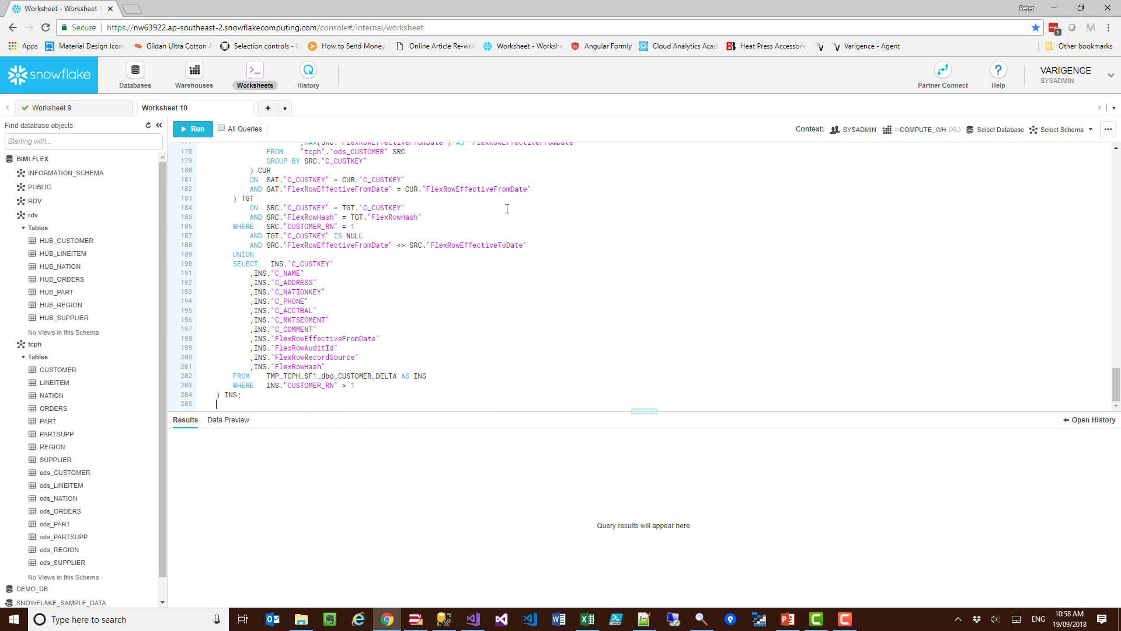
scroll(538, 275, "up", 3)
scroll(538, 275, "up", 20)
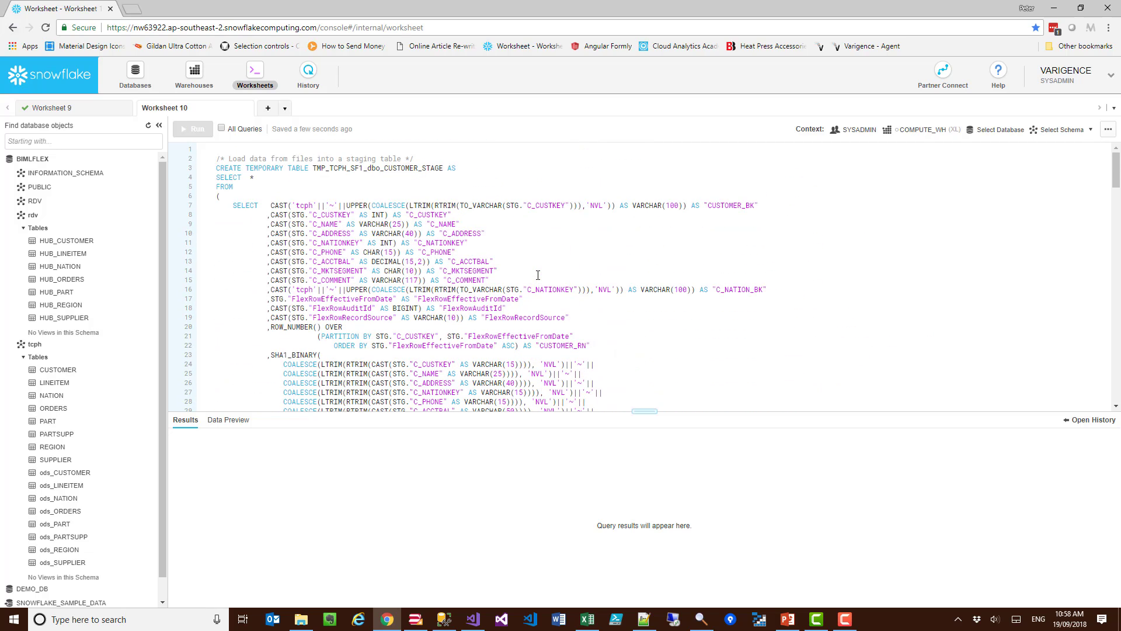
scroll(538, 275, "down", 10)
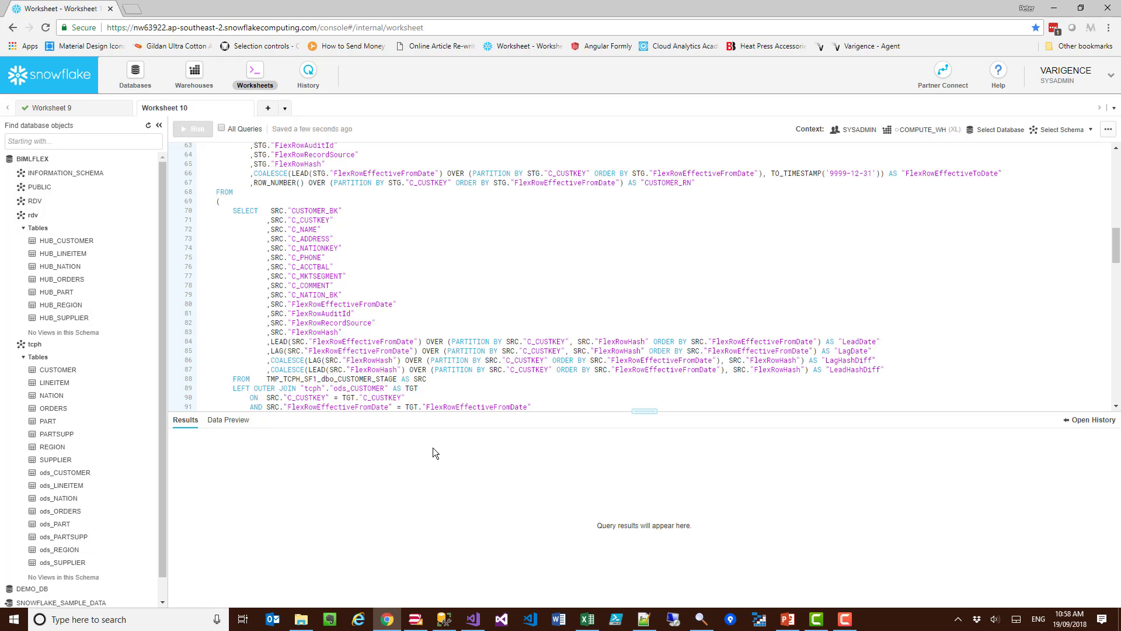
- Return to Visual Studio and examine the SFLSQL - TCPH_SF1_dbo_CUSTOMER task and the archive container that follows it
left_click(471, 617)
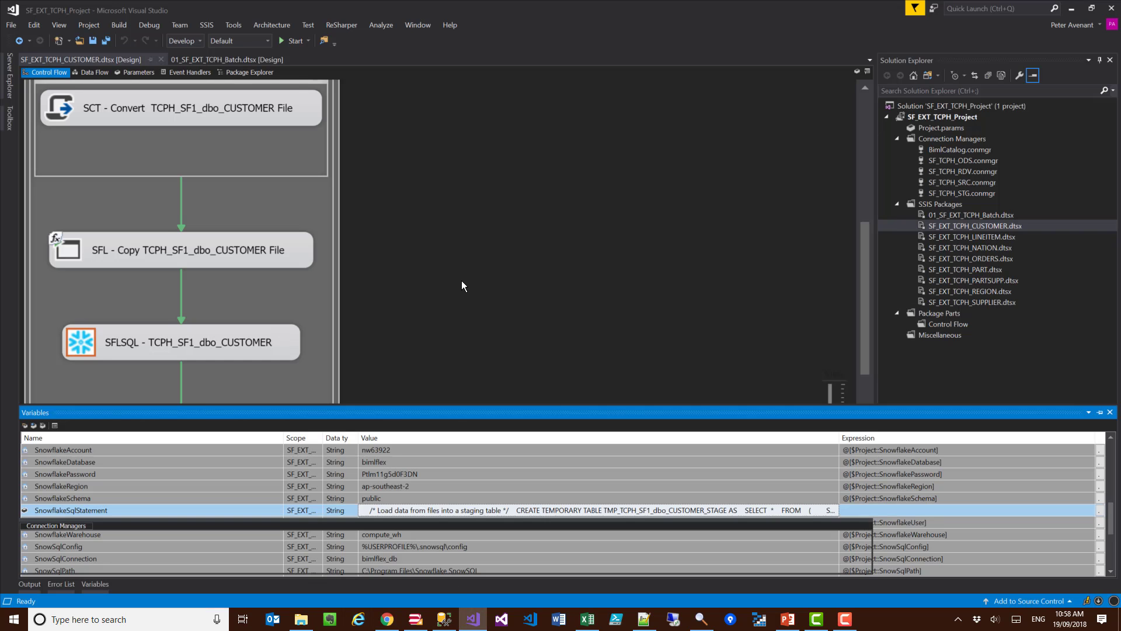
left_click(79, 325)
left_click(83, 337)
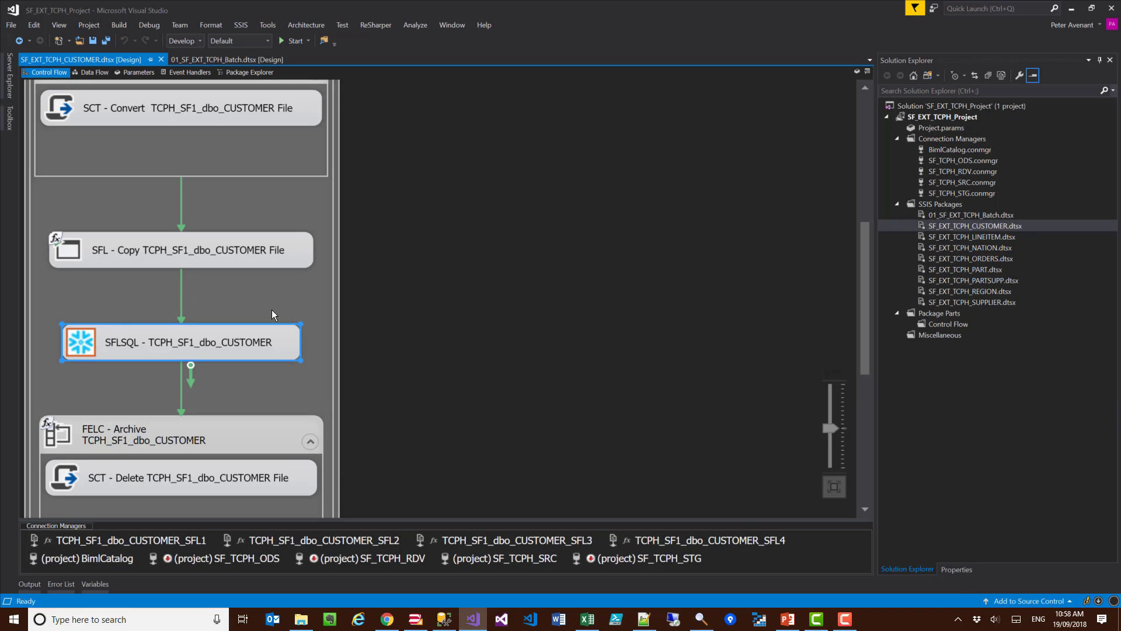
scroll(122, 411, "down", 3)
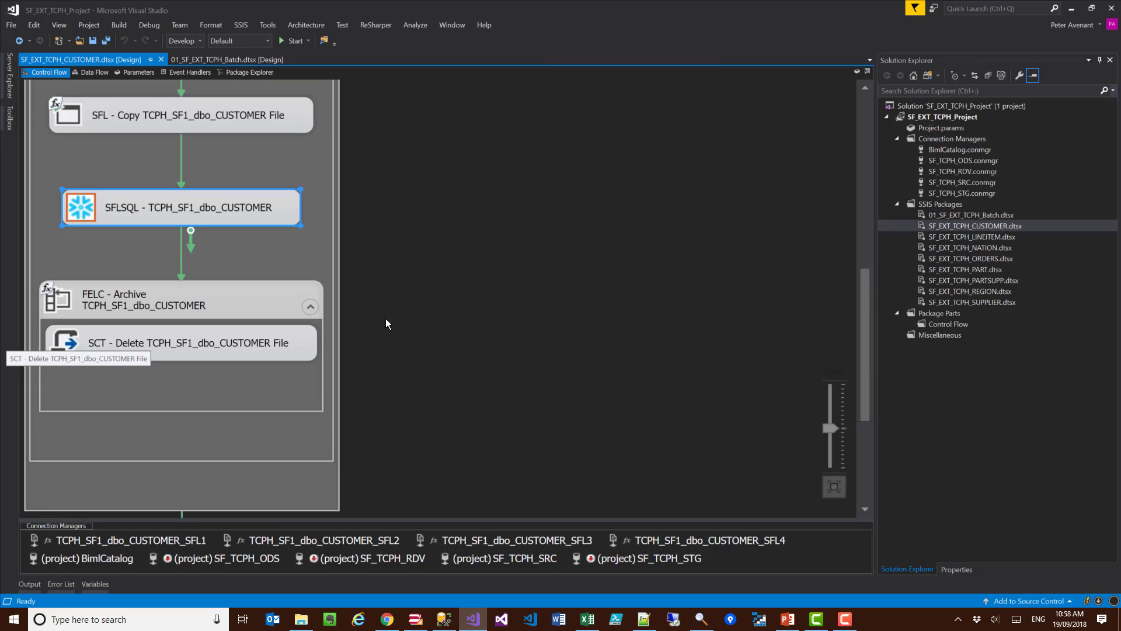
- Execute the 01_SF_EXT_TCPH_Batch.dtsx package from the SSIS project
left_click(800, 347)
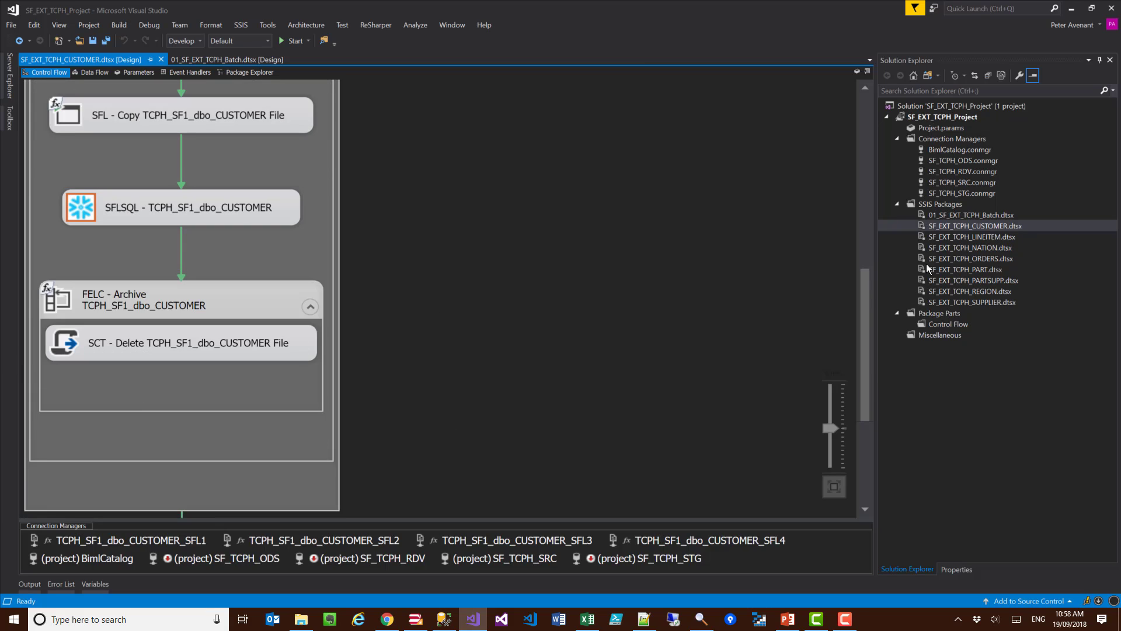
right_click(949, 213)
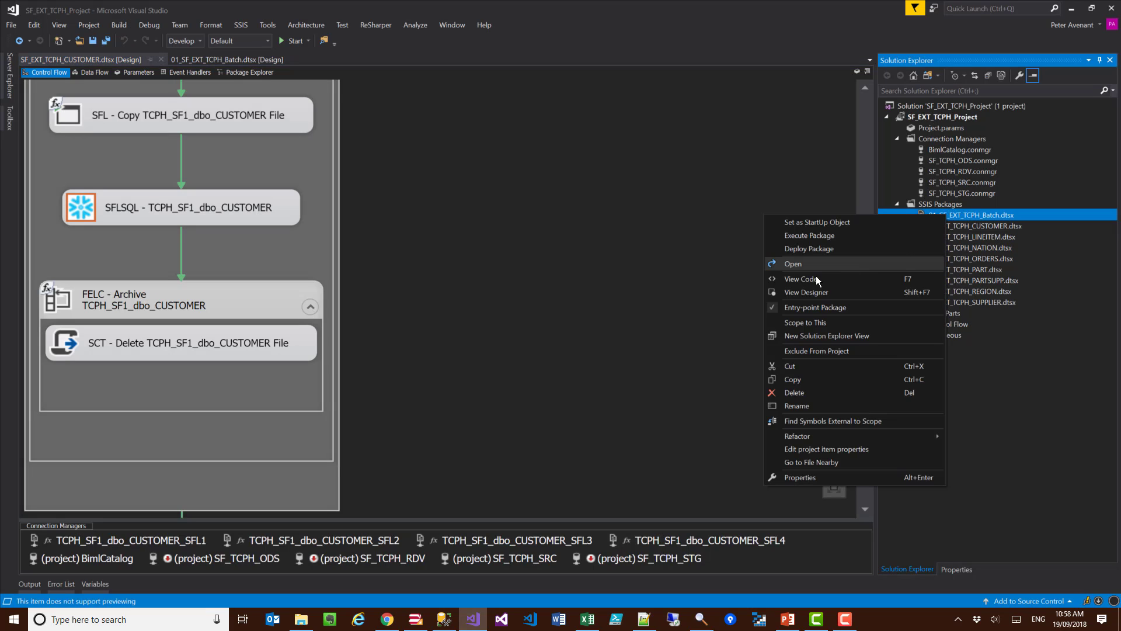
left_click(809, 235)
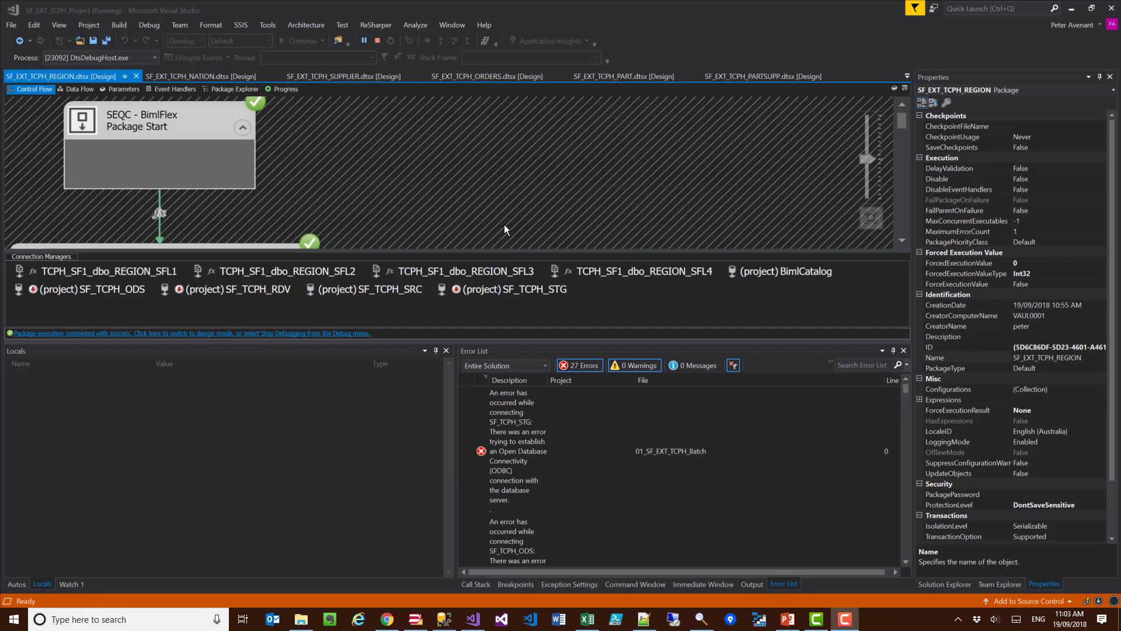
- Switch to the Snowflake web console and show the BIMLFLEX database's tables to check their row counts and sizes
left_click(388, 620)
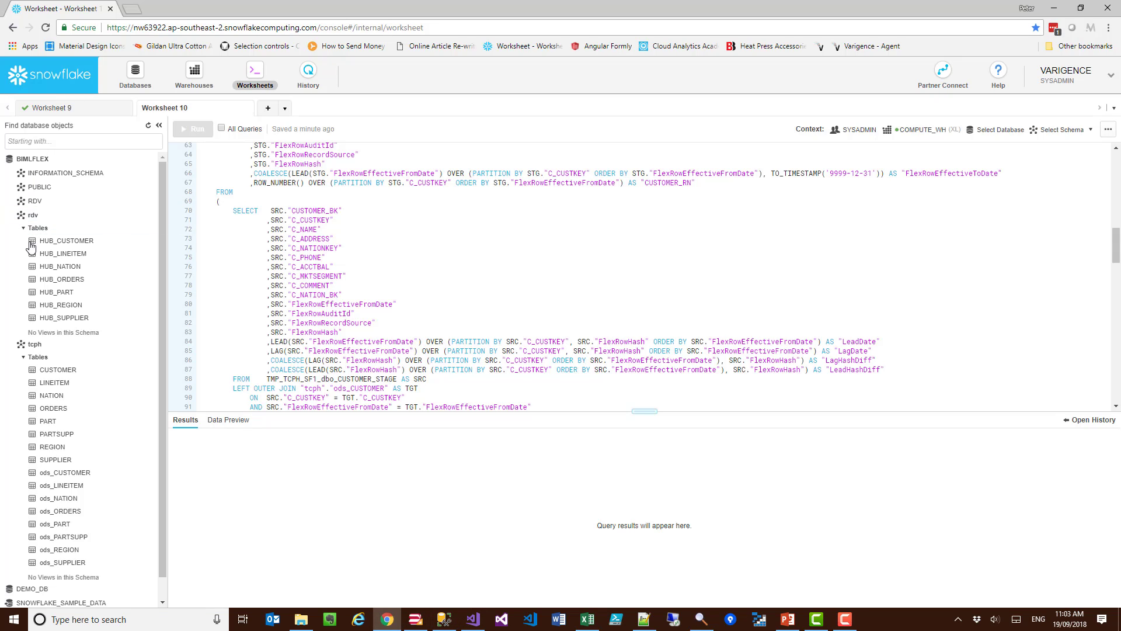
left_click(135, 75)
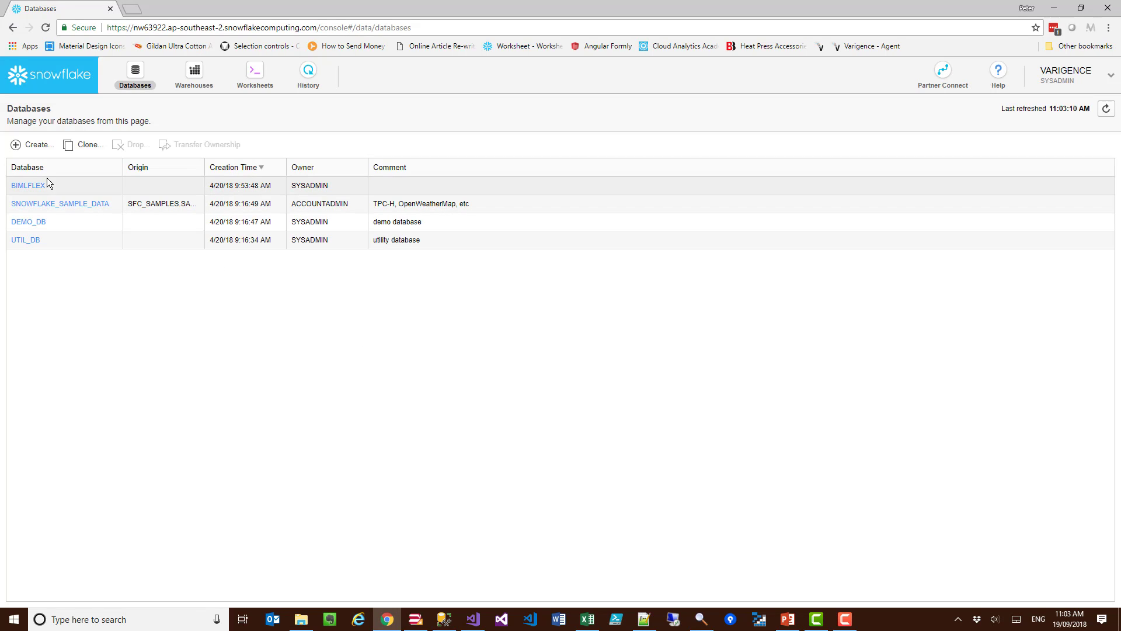
left_click(35, 186)
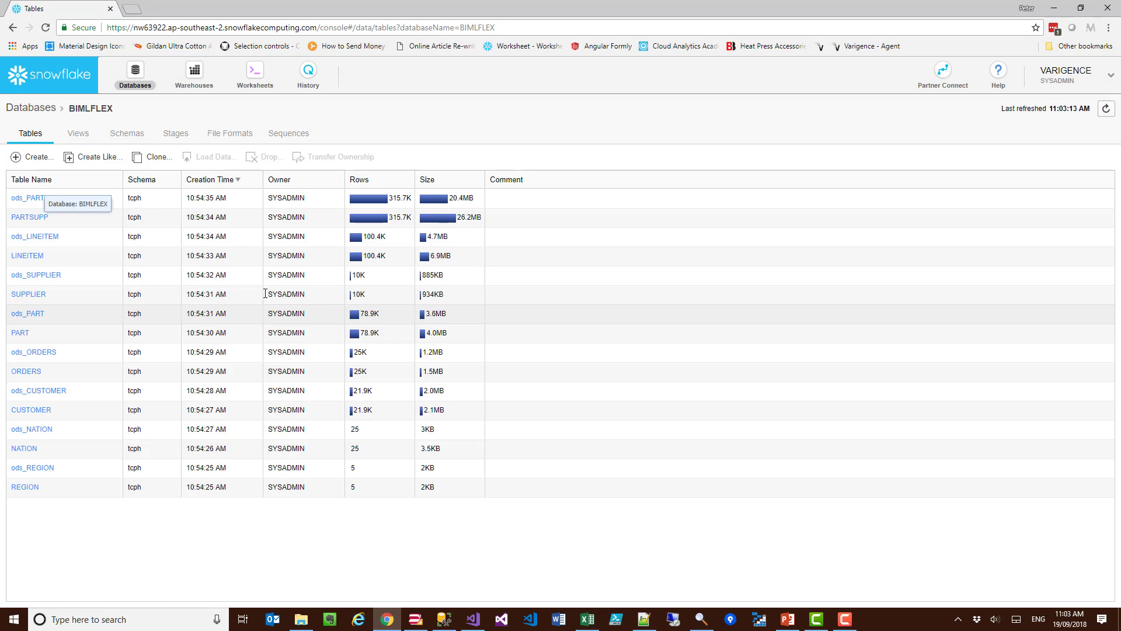